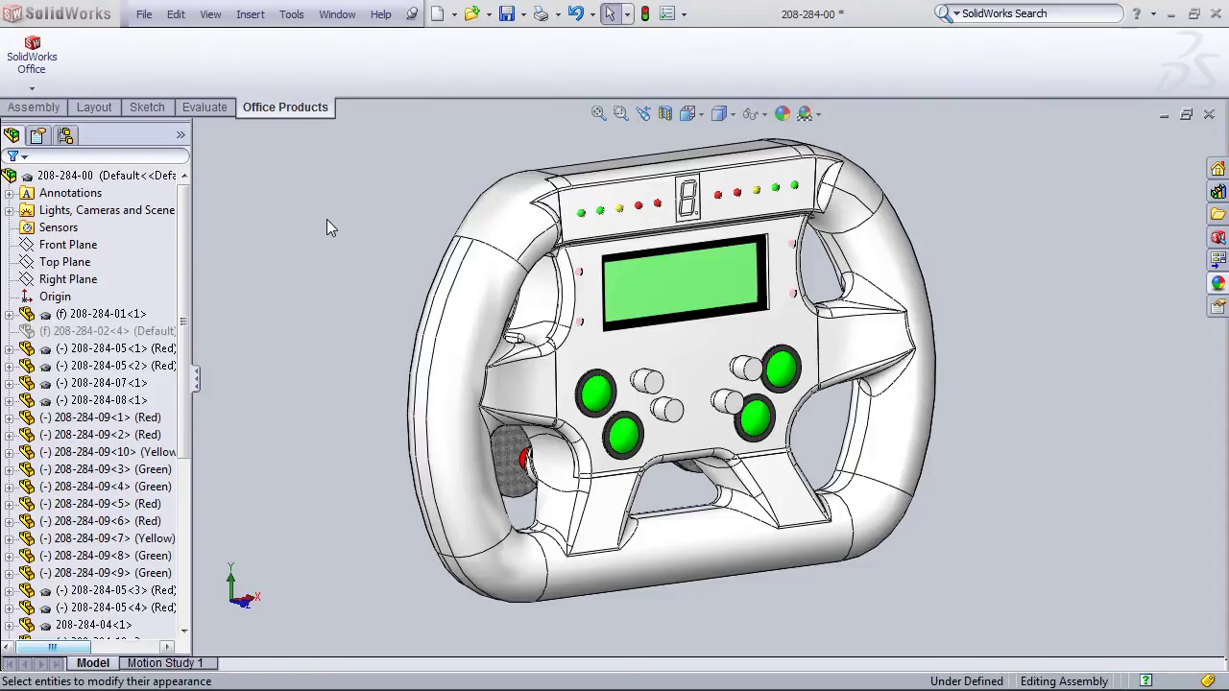
From the grip's context menu, open the appearance editor for component 208-284-01-1
right_click(471, 300)
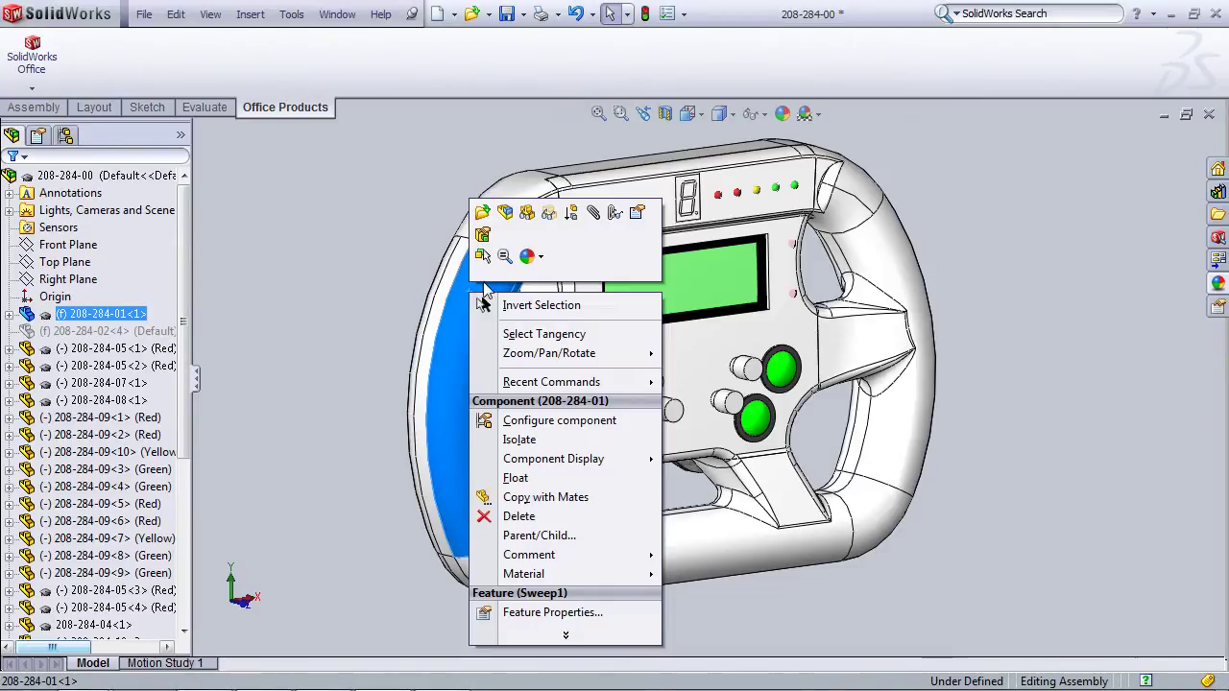
left_click(541, 259)
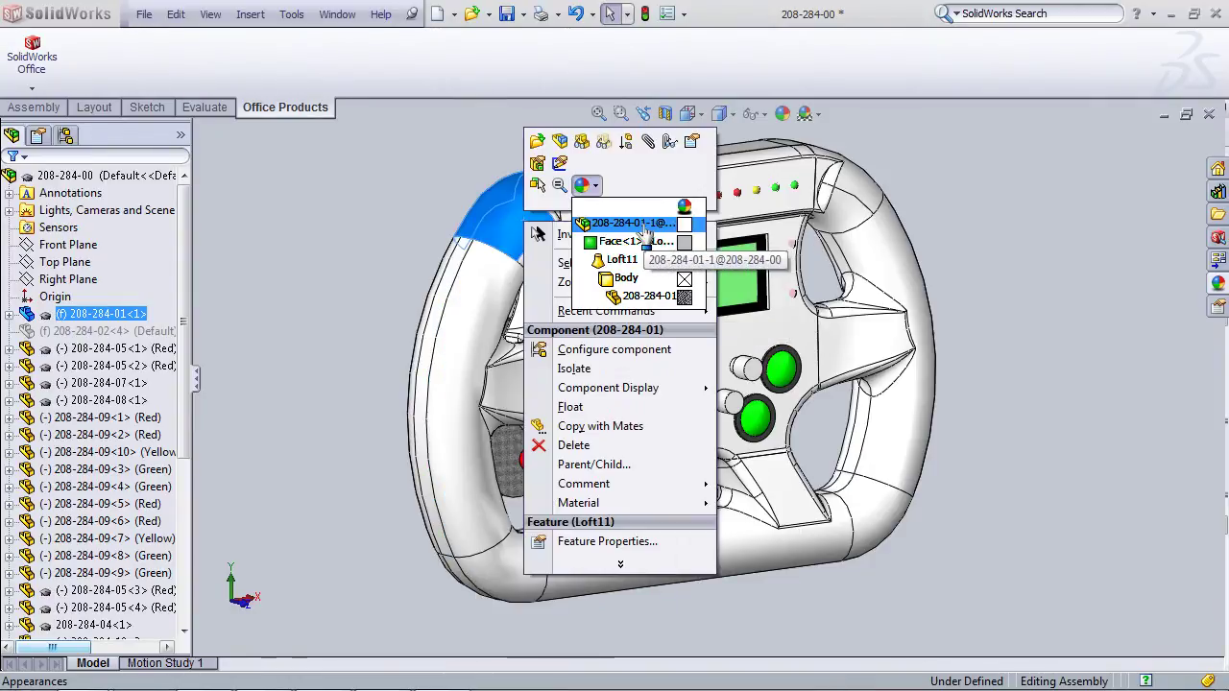
left_click(683, 224)
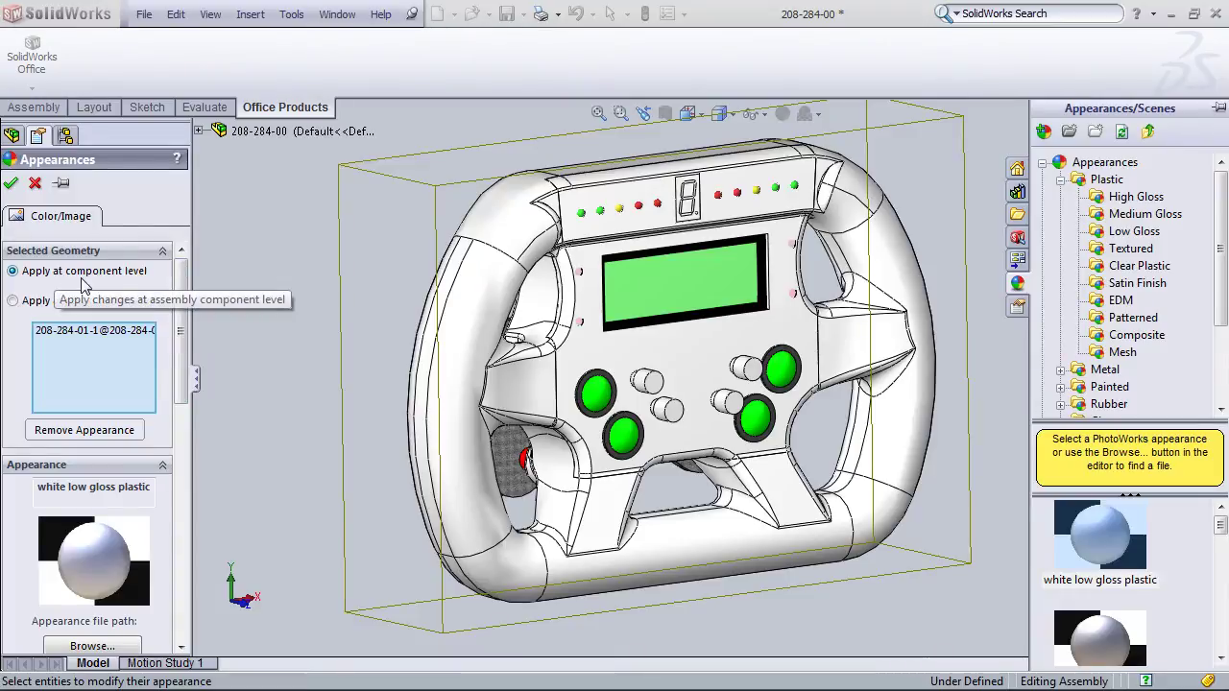
Retarget the grip's white low gloss plastic appearance to part document level, 208-284-01.SLDPRT
left_click(25, 304)
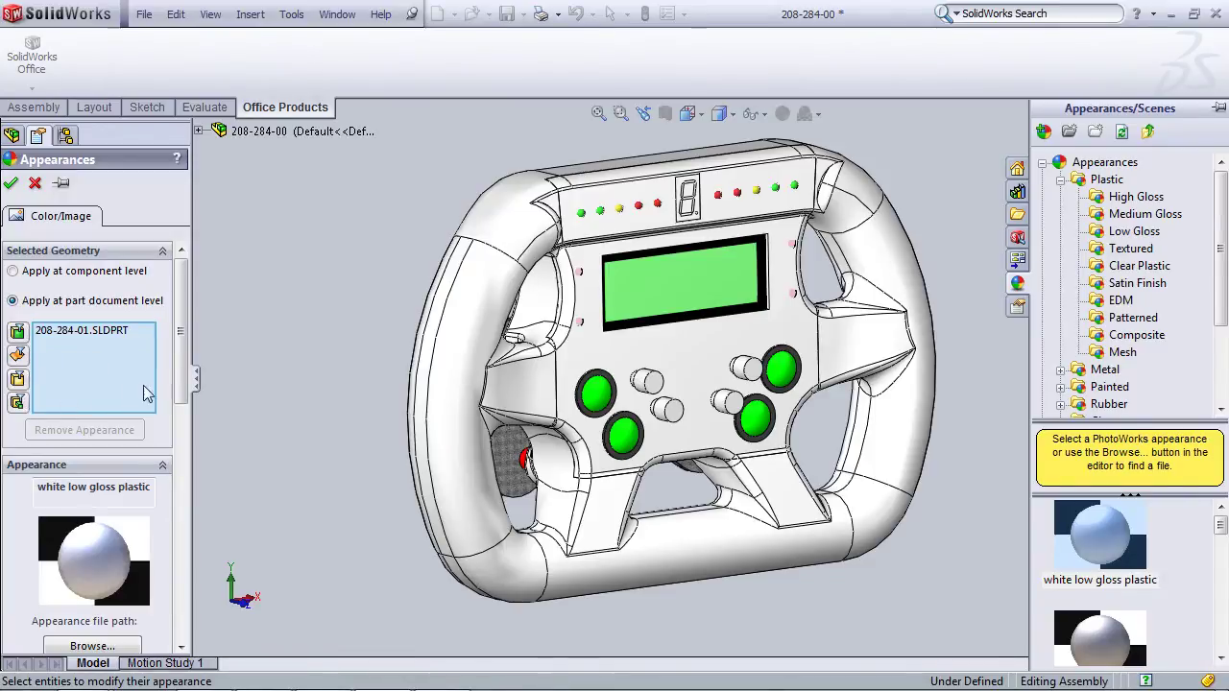
left_click_drag(181, 389, 188, 307)
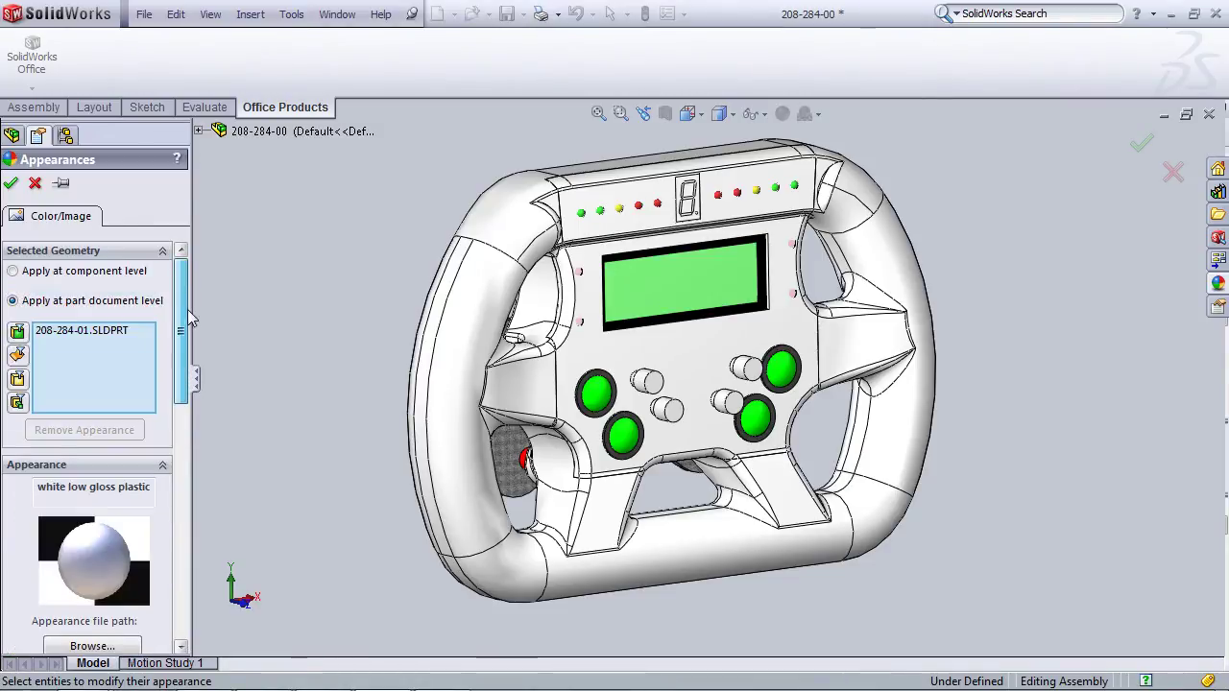
Apply carbon fiber epoxy from Plastic > Composite to the steering wheel grip 208-284-01-1
left_click(1217, 284)
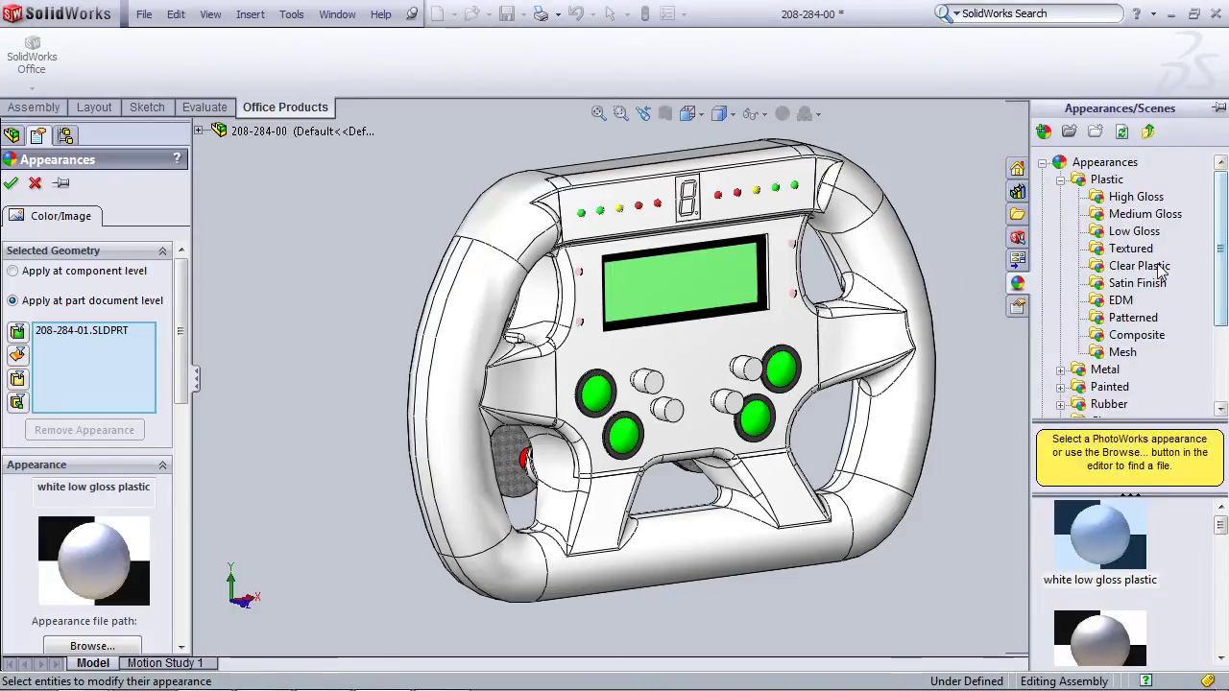
left_click(1062, 181)
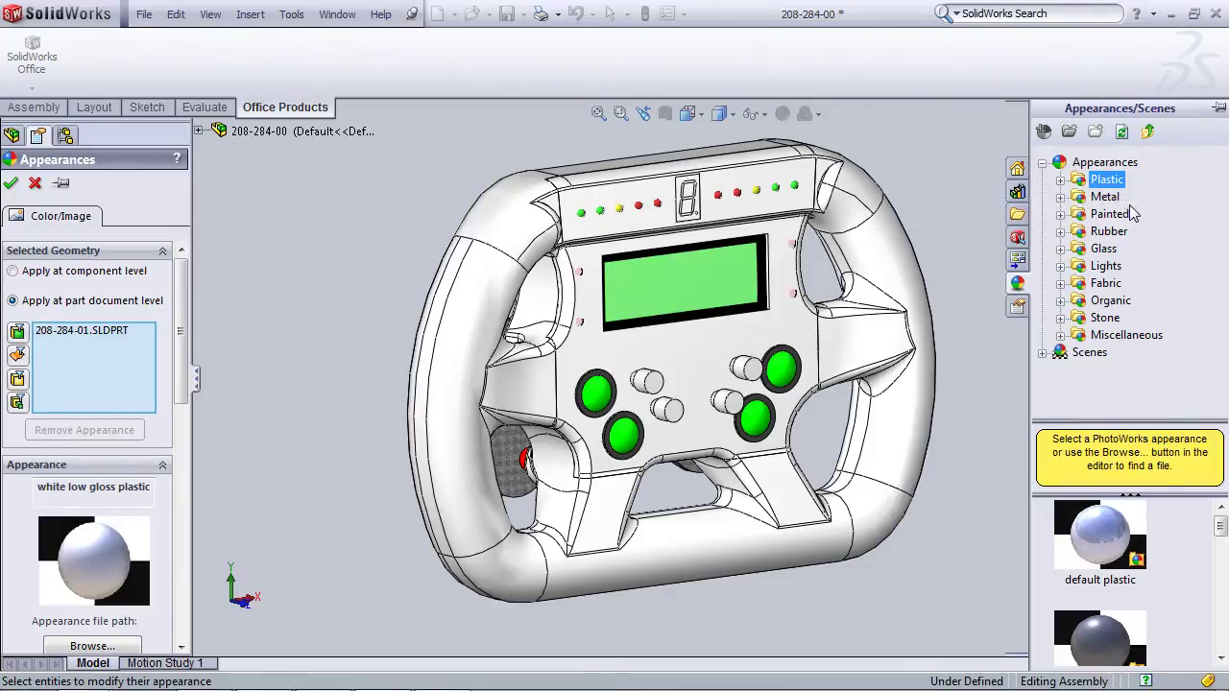
left_click(1061, 181)
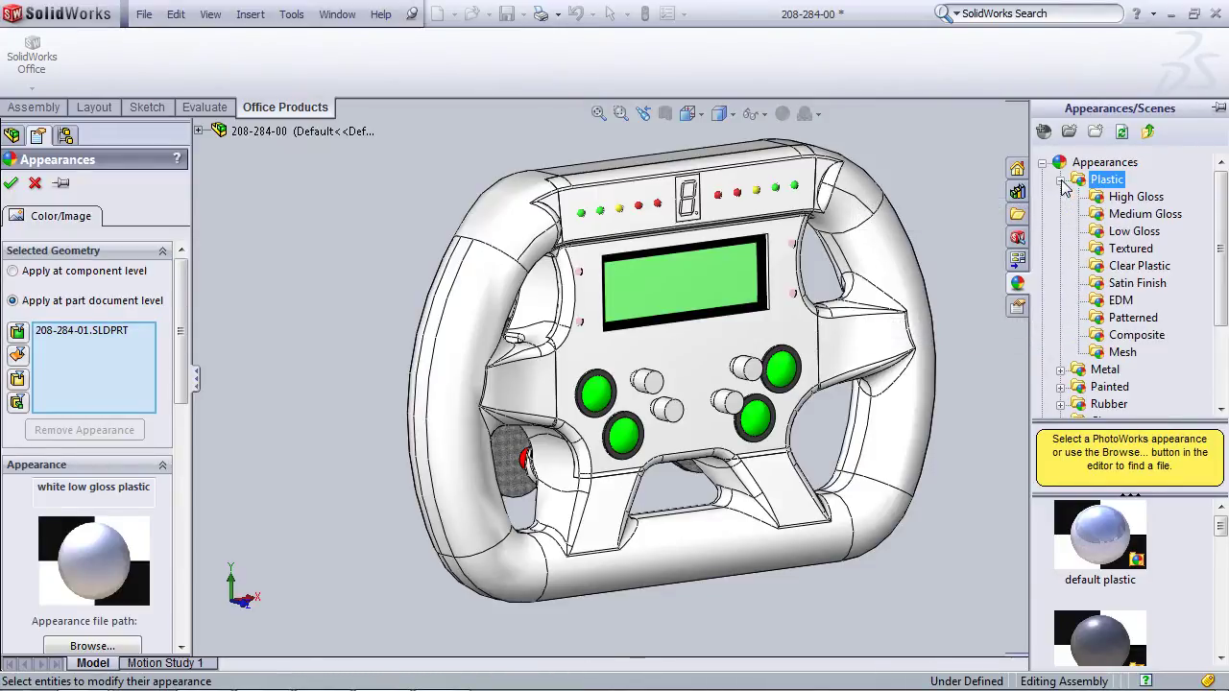
left_click(1103, 338)
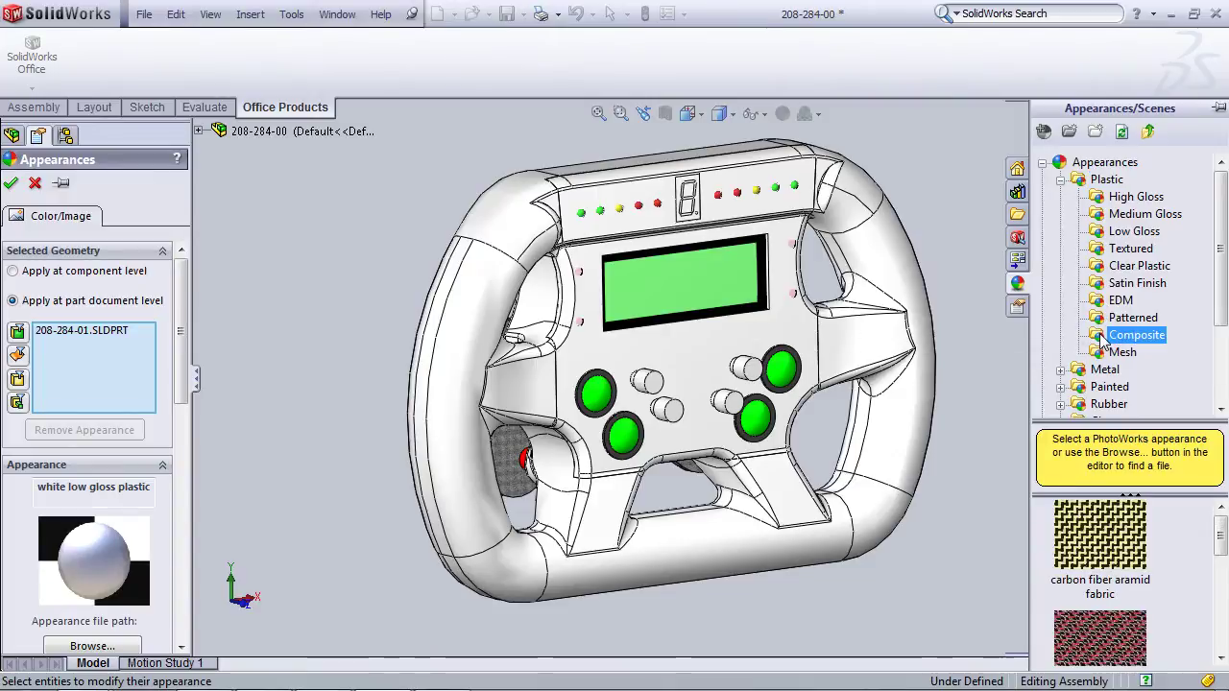
left_click_drag(1221, 536, 1224, 653)
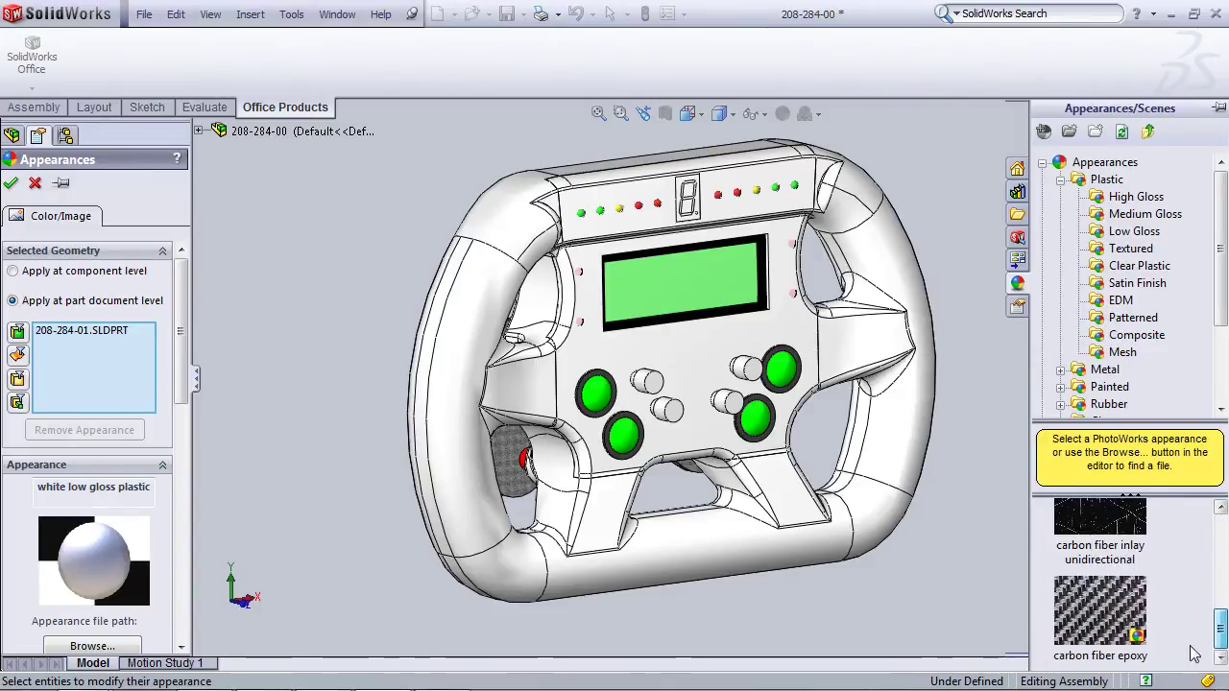
left_click(1090, 622)
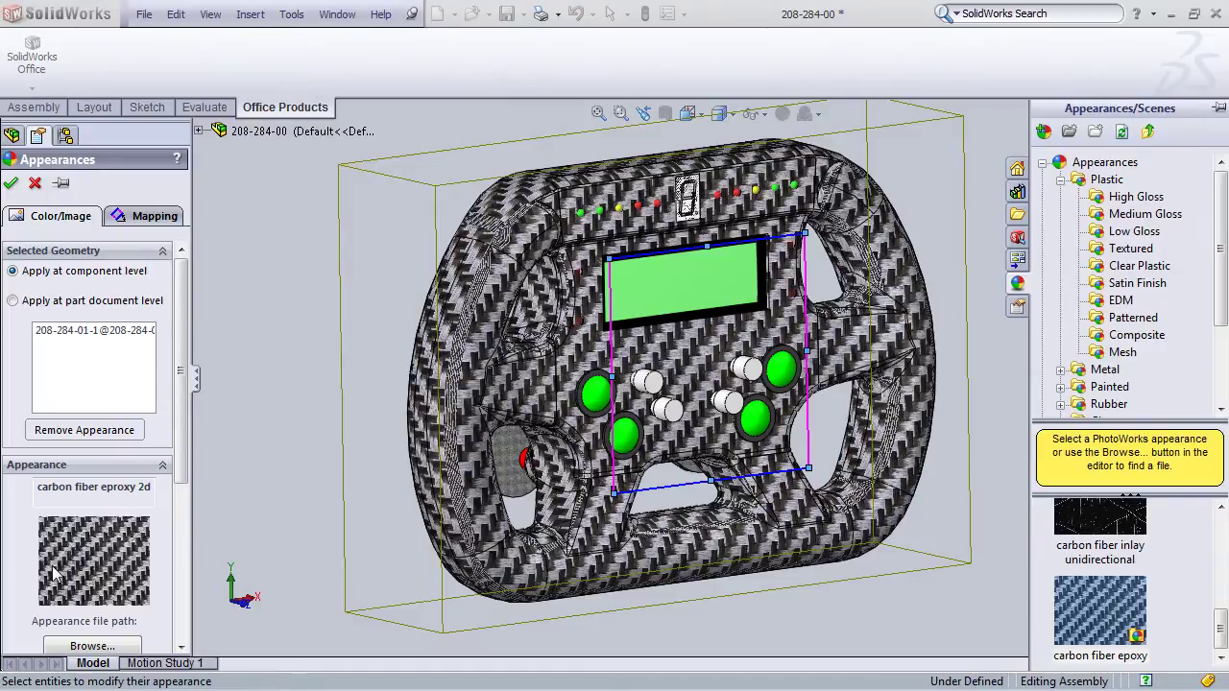
Set the carbon weave mapping to 135° rotation with the largest mapping size
scroll(96, 480, "down", 3)
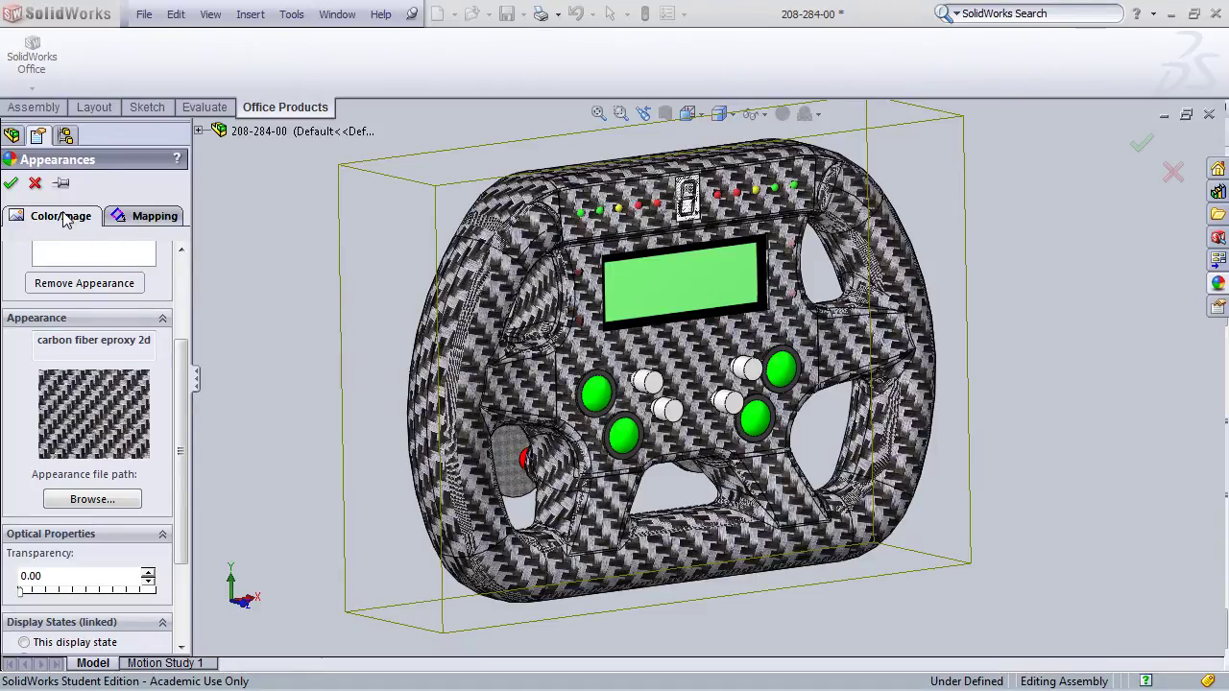
left_click(127, 217)
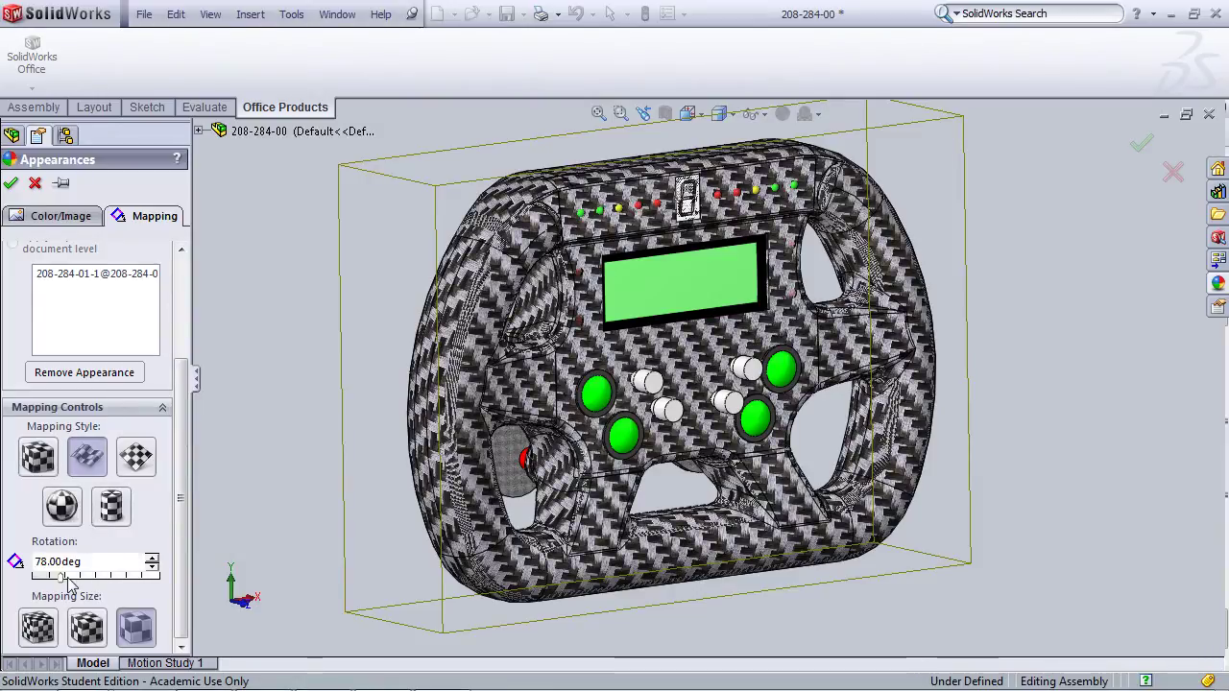
left_click_drag(64, 581, 81, 580)
left_click(86, 628)
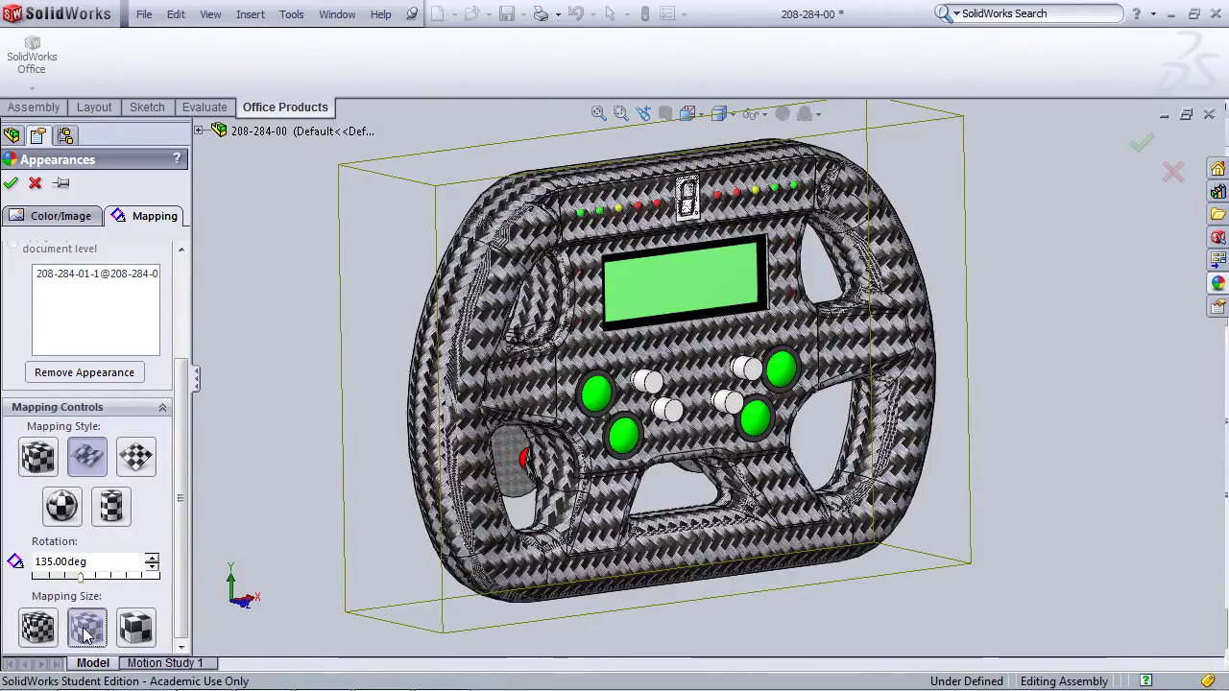
left_click(136, 628)
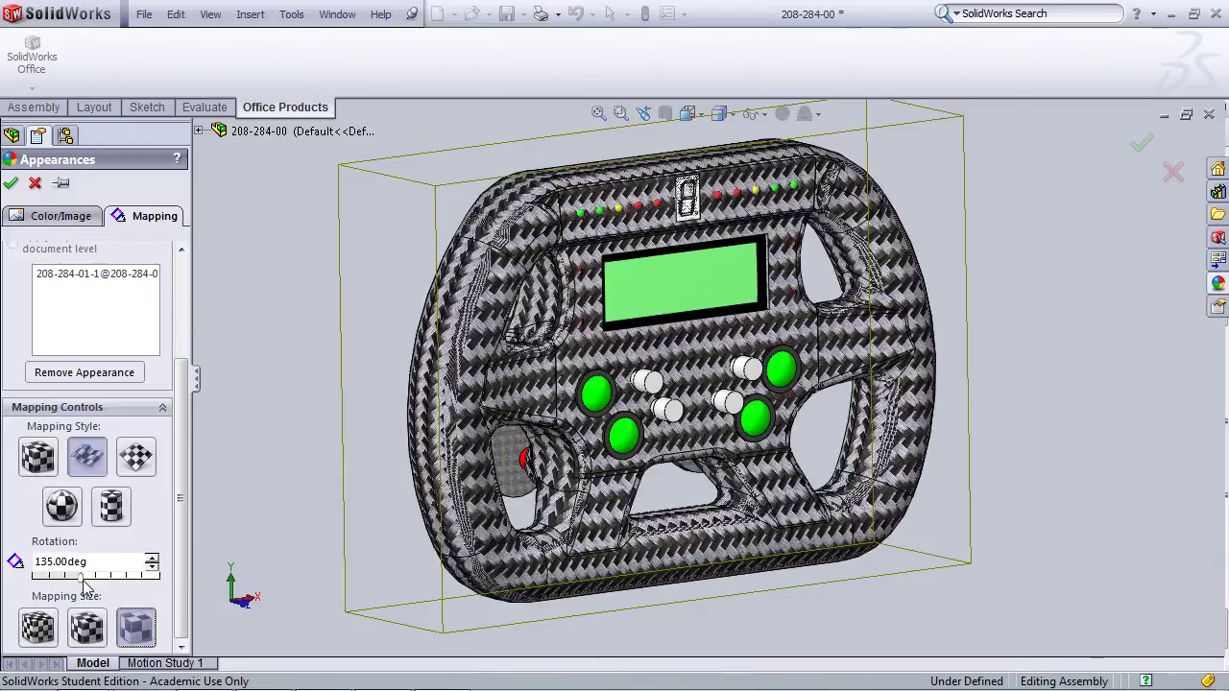
left_click(46, 214)
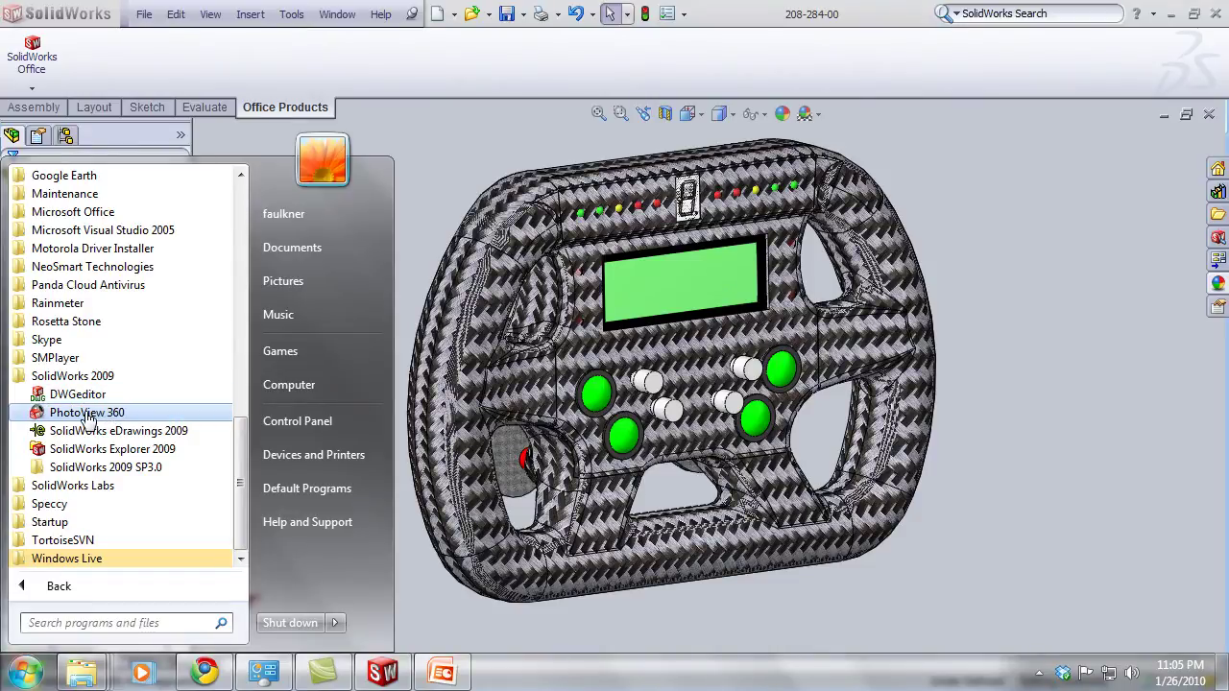
Launch PhotoView 360 and load the 208-284-00 steering wheel assembly
left_click(87, 415)
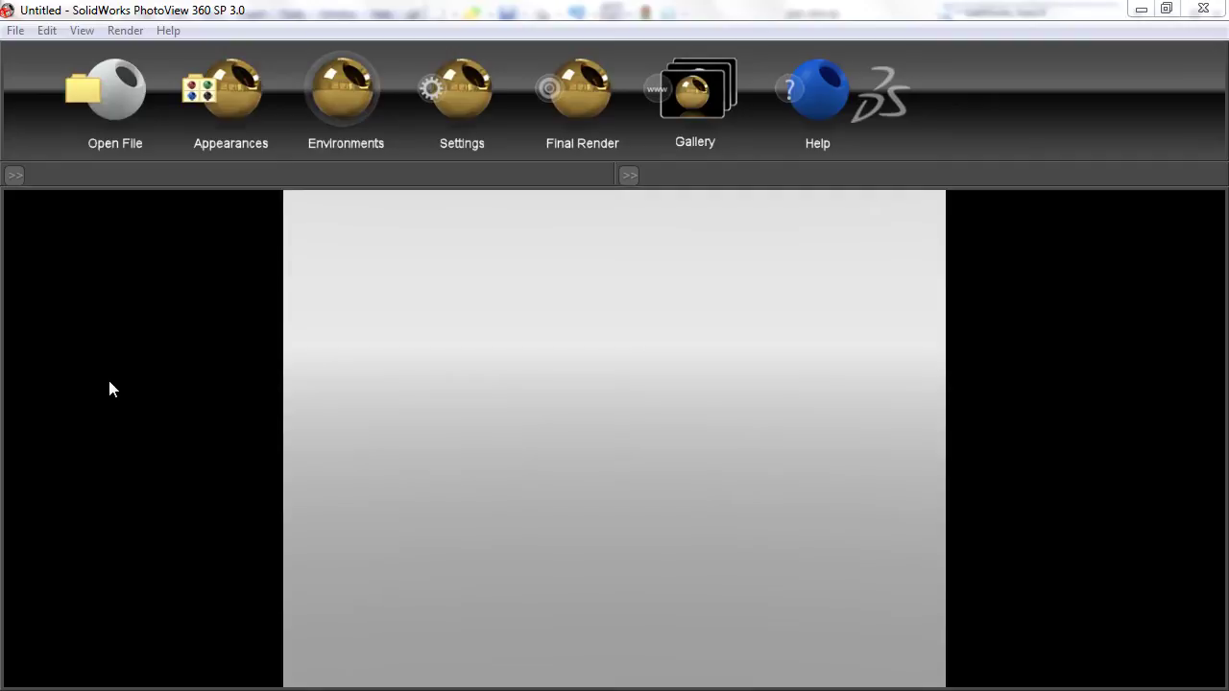
left_click(108, 100)
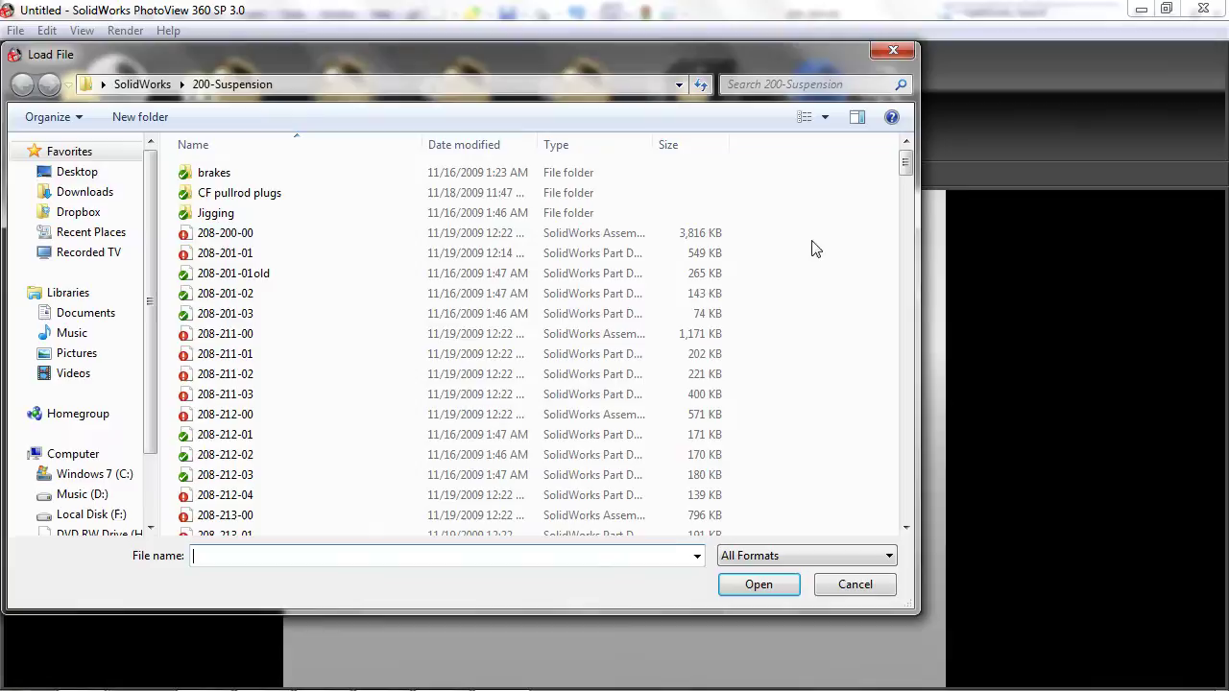
left_click_drag(904, 165, 904, 396)
double_click(206, 403)
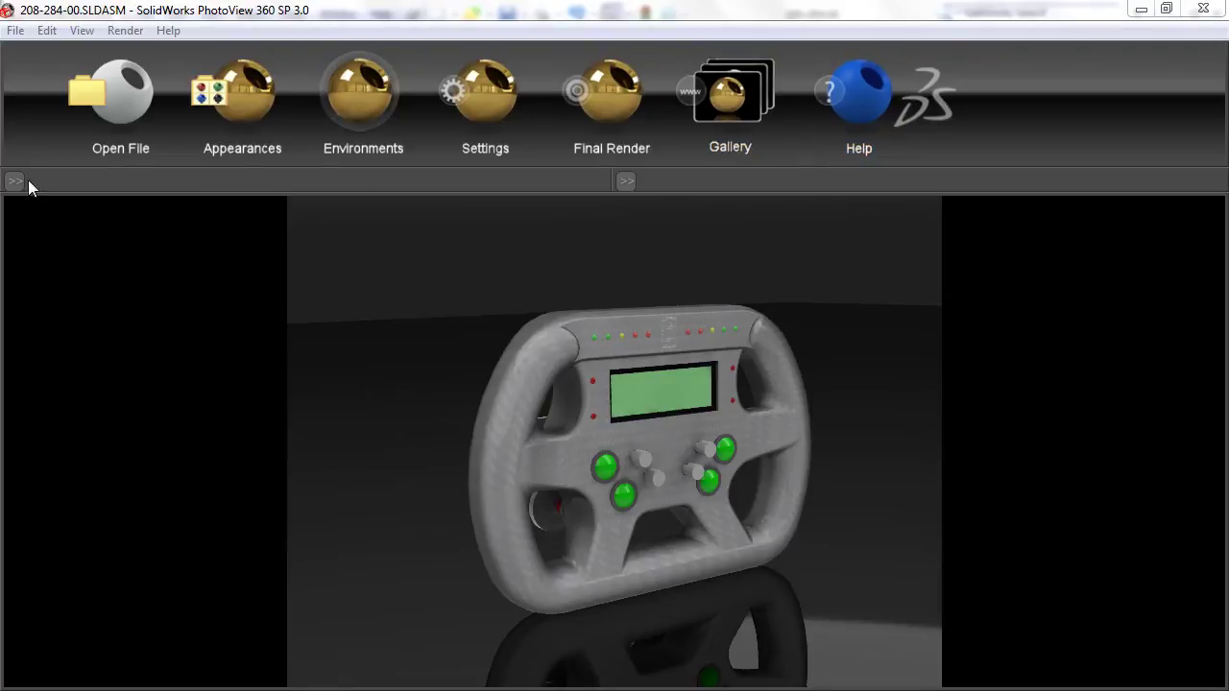
Rotate the PhotoView 360 view until the steering wheel faces nearly frontally
mouse_move(633, 185)
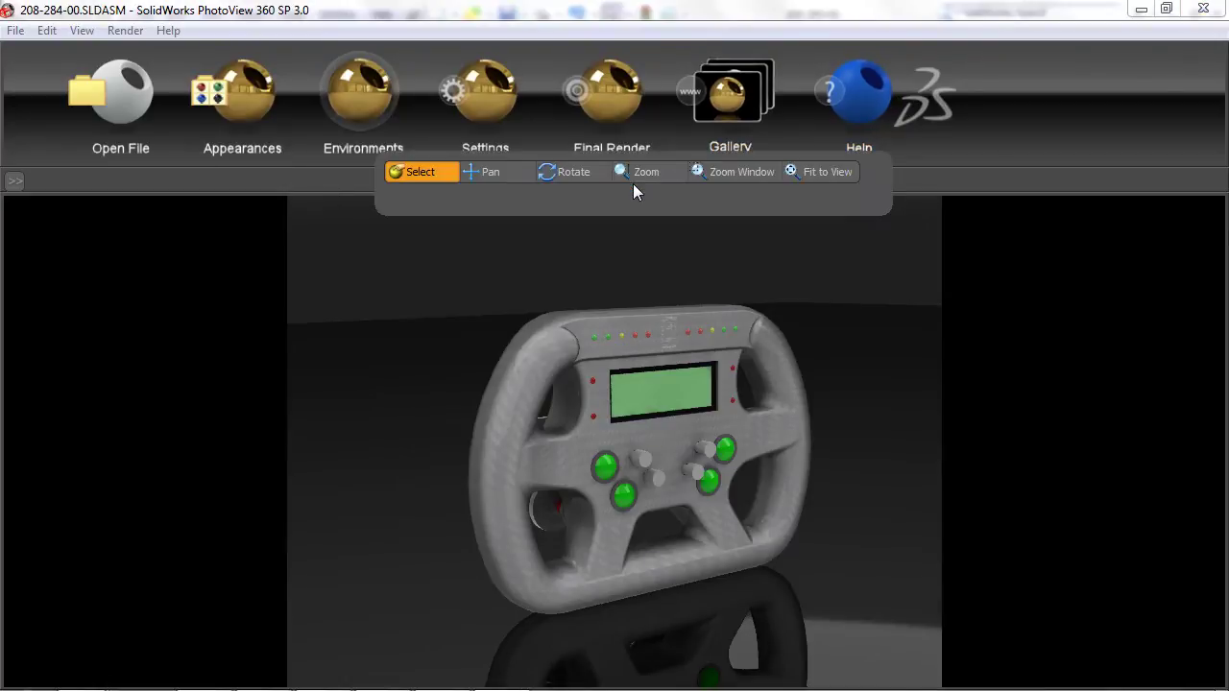
mouse_move(16, 187)
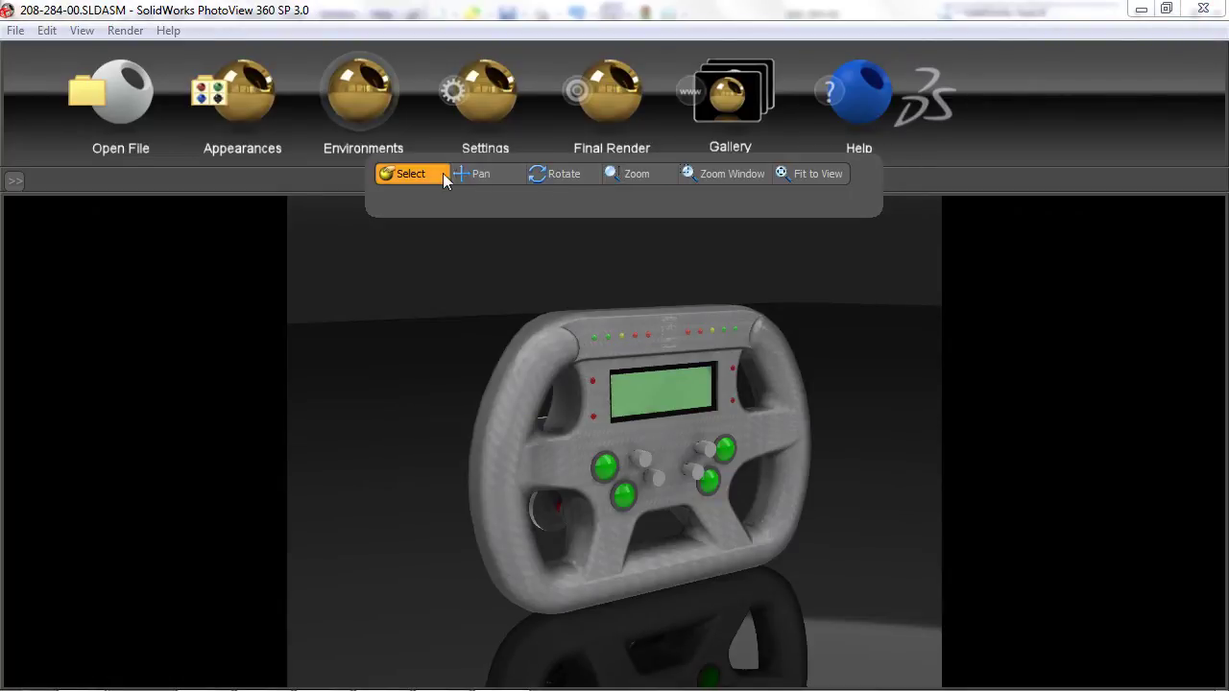
left_click(565, 189)
left_click_drag(605, 233, 626, 204)
mouse_move(619, 181)
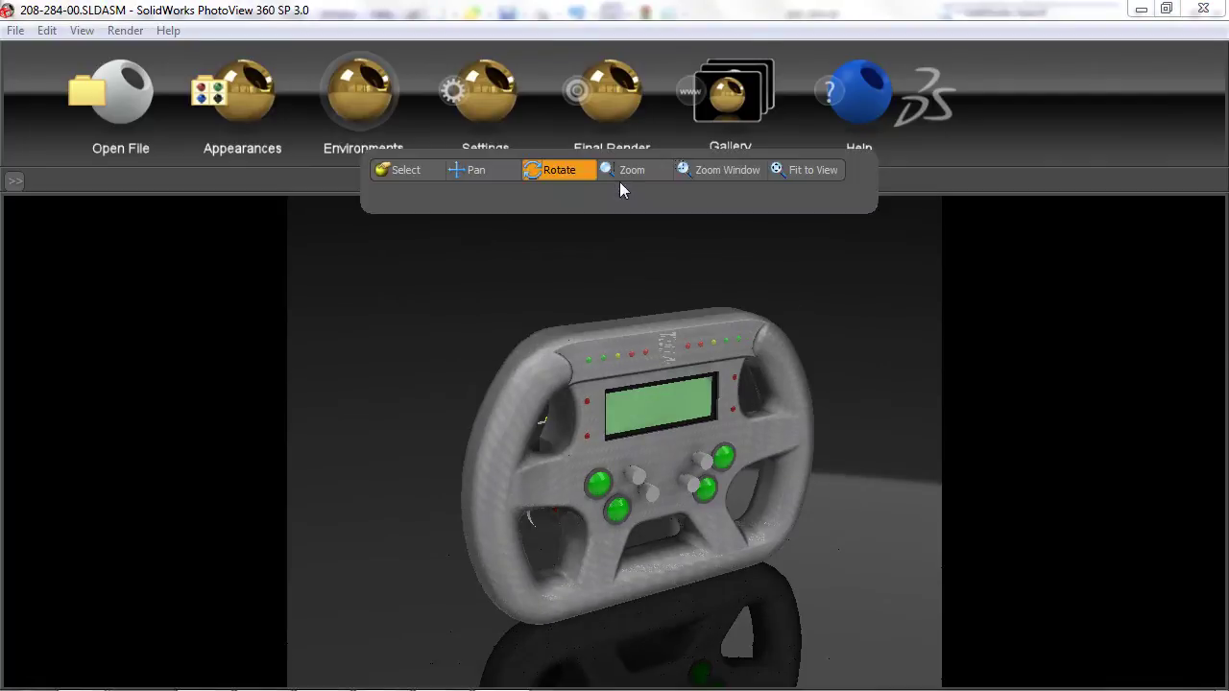
left_click(555, 176)
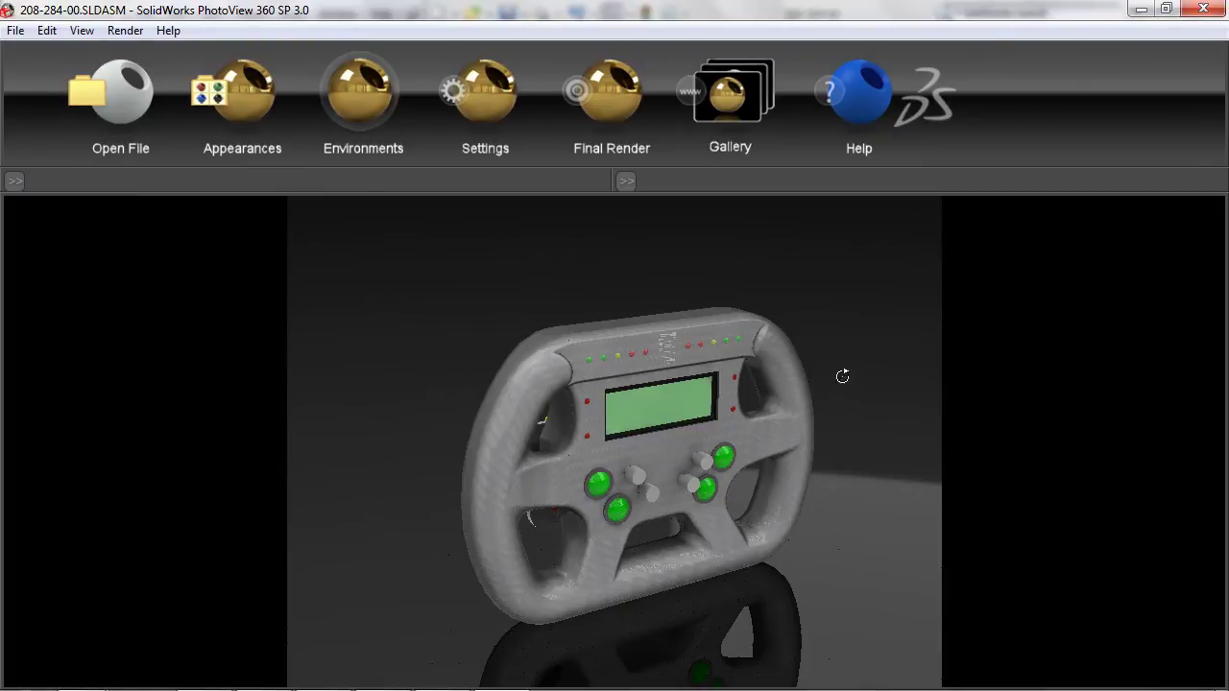
left_click_drag(842, 376, 874, 365)
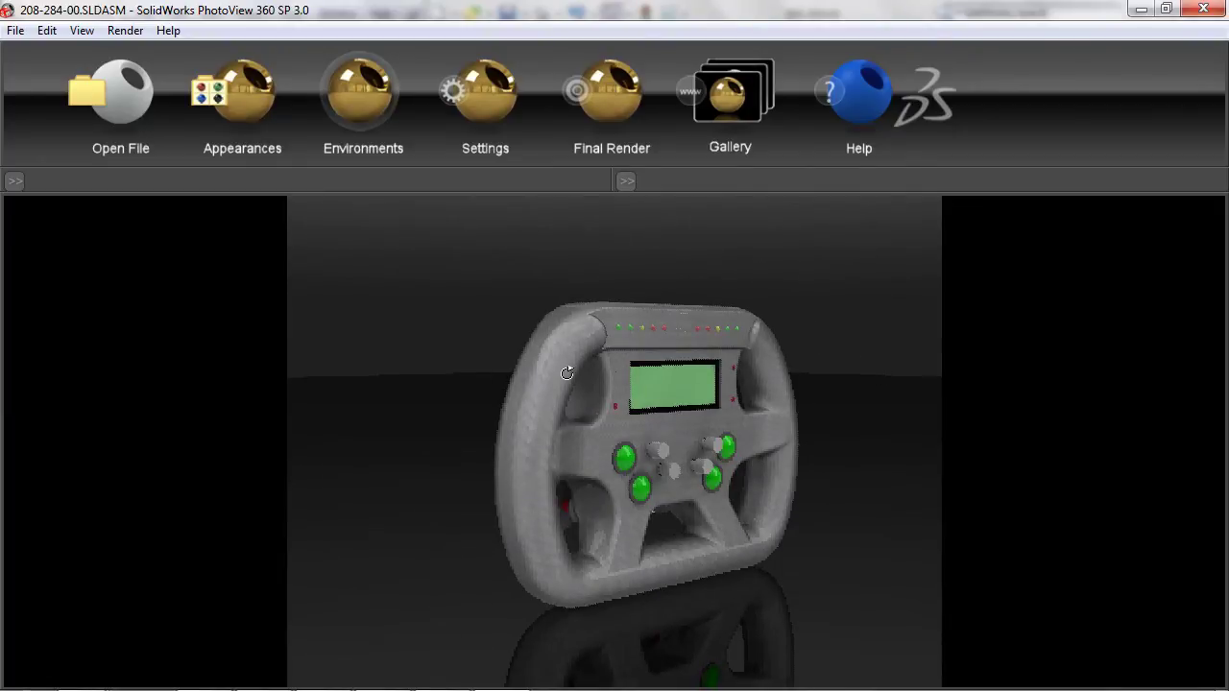
Drag carbon fiber epoxy from Presets plastic > composite onto the wheel's left grip face
left_click(256, 107)
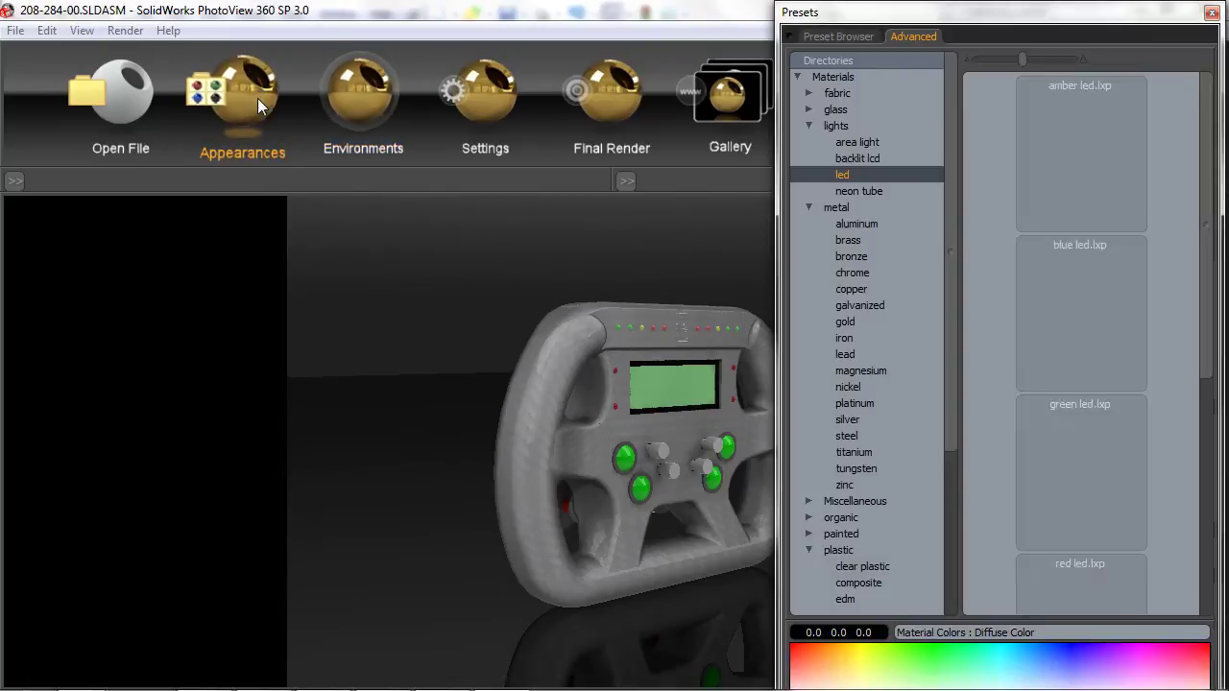
left_click(807, 122)
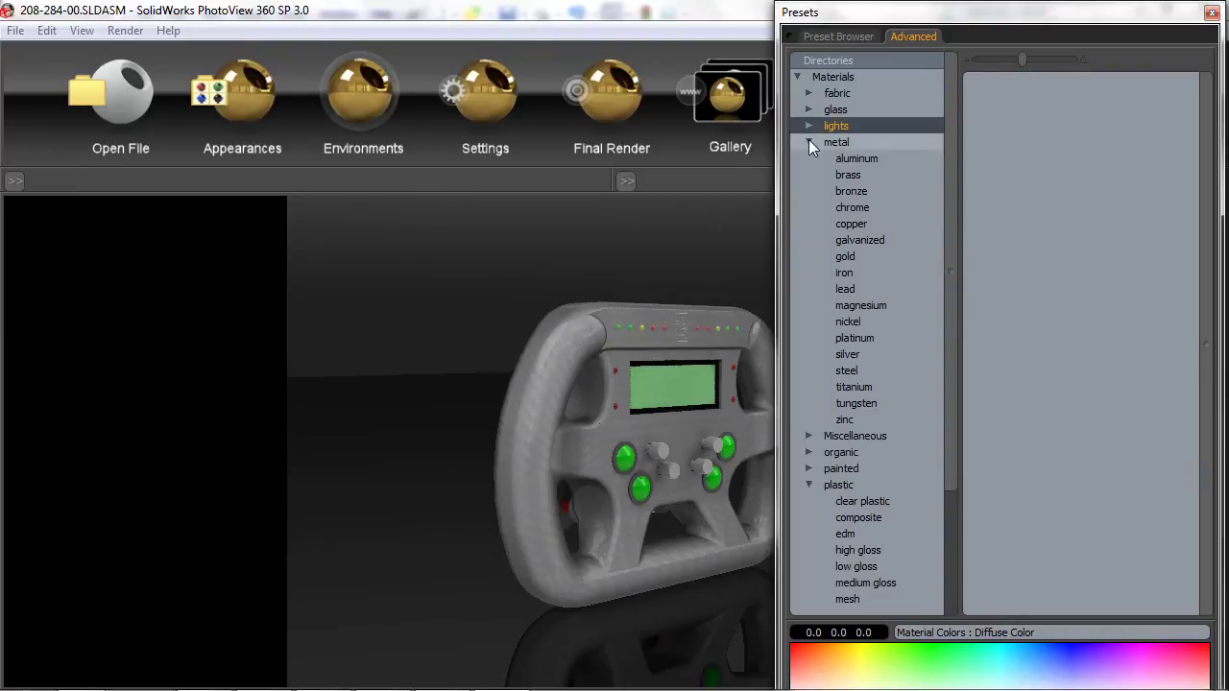
left_click(809, 142)
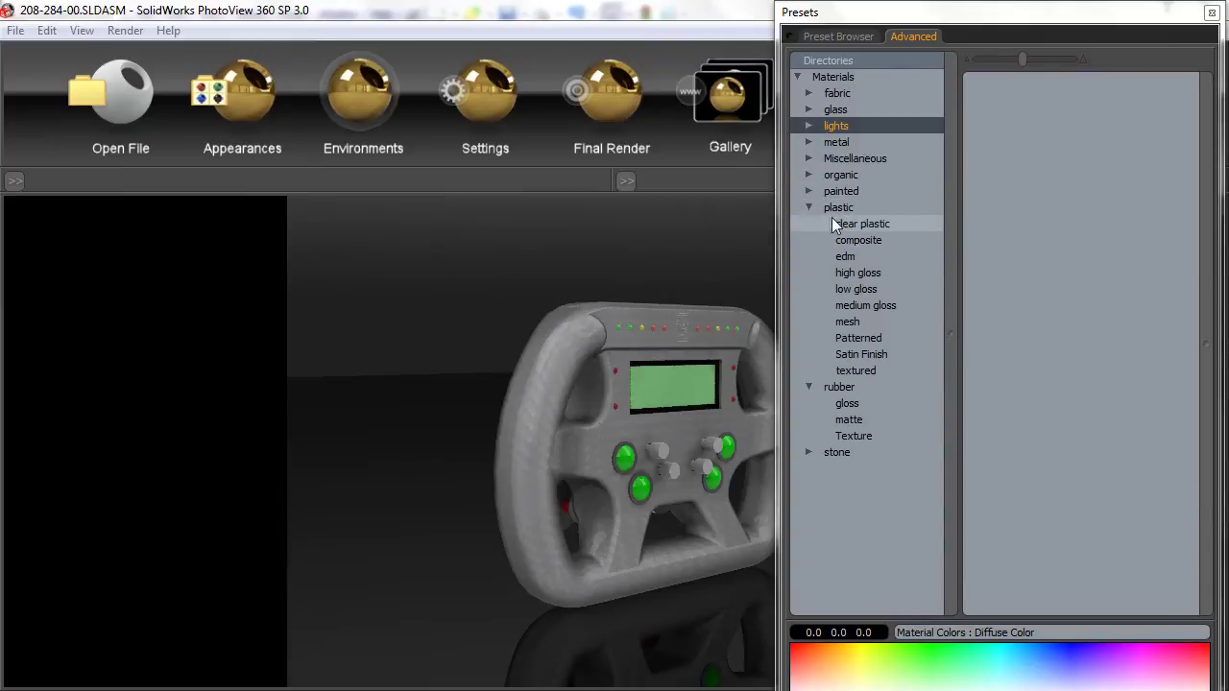
left_click(871, 241)
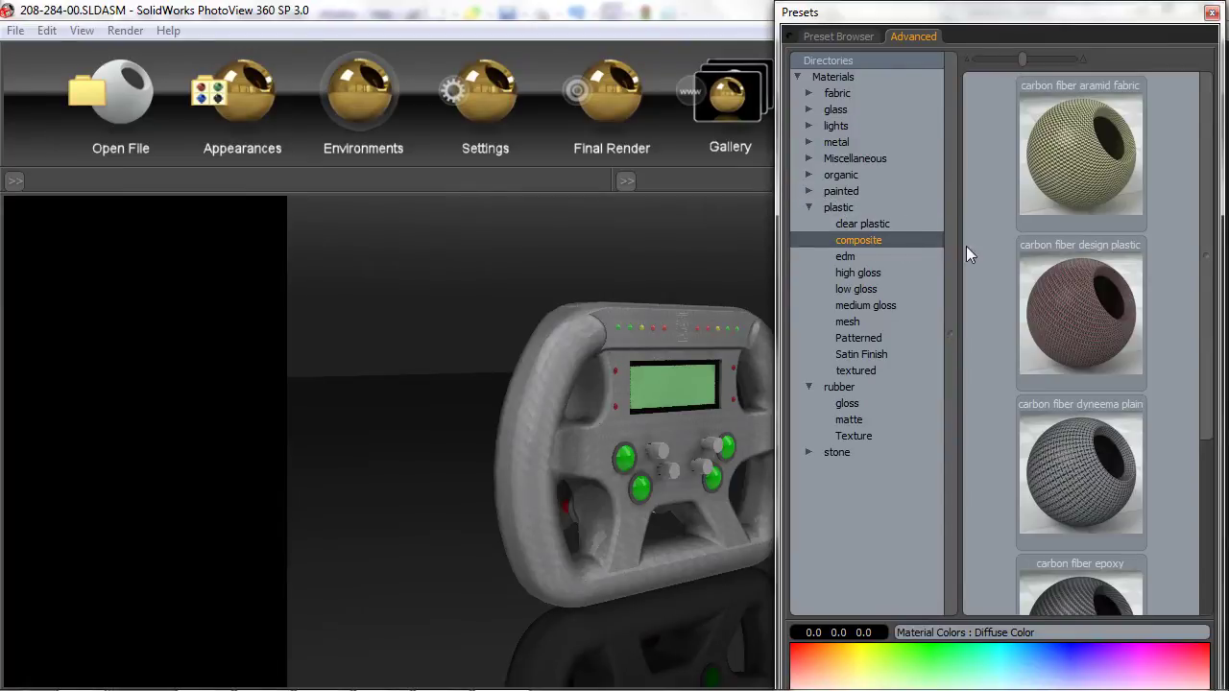
scroll(1196, 470, "down", 3)
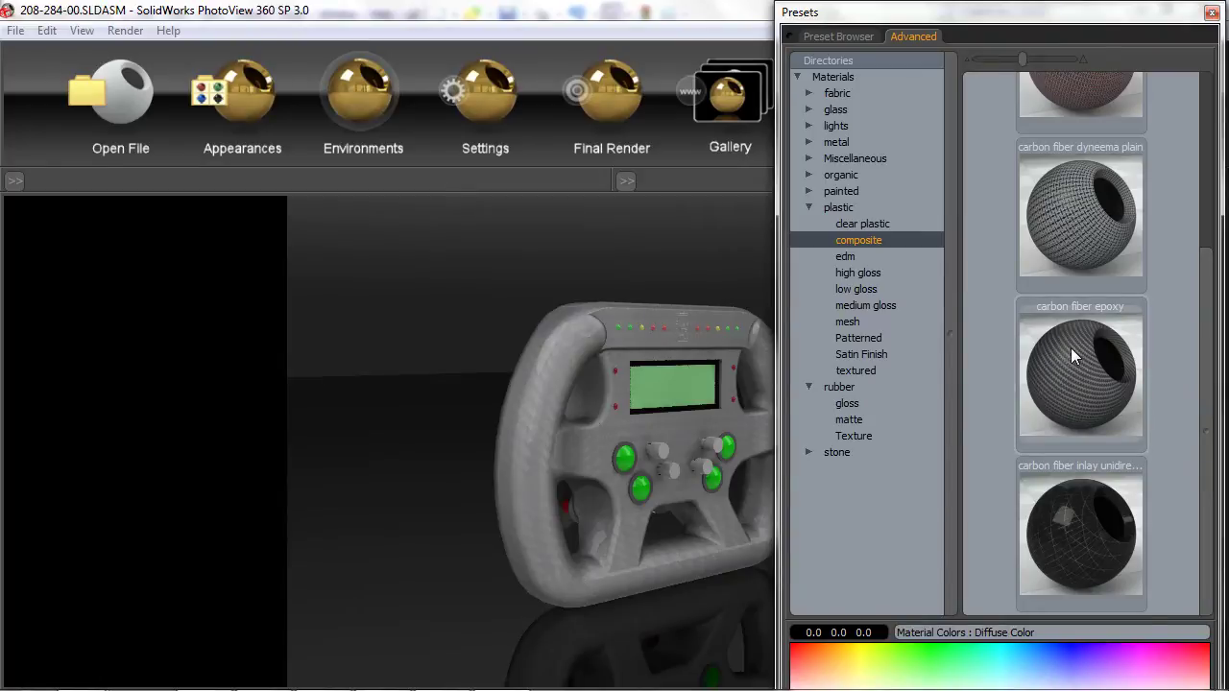
left_click_drag(1075, 353, 704, 369)
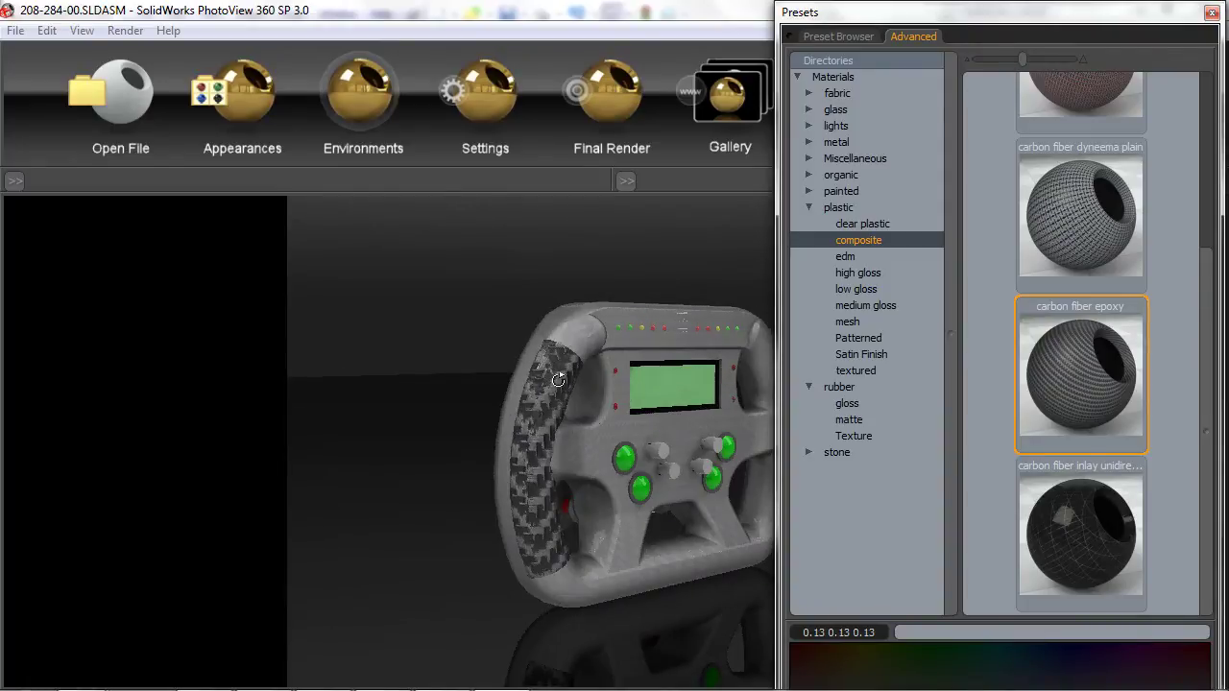
left_click(13, 183)
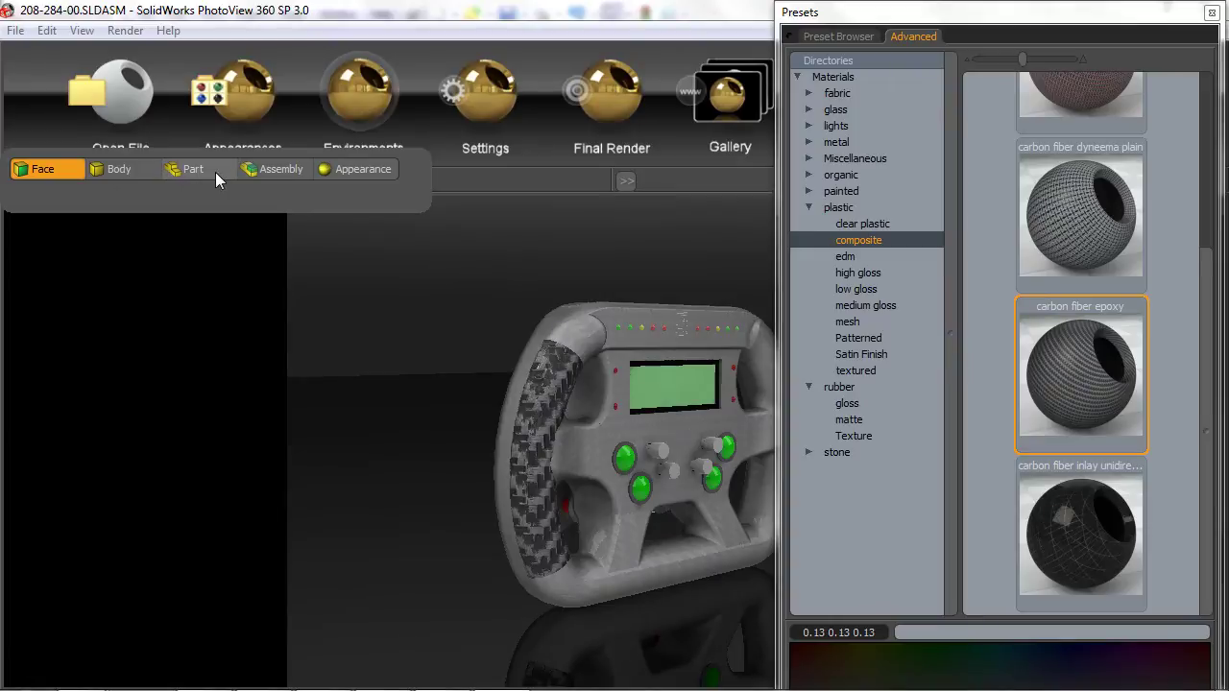
Switch the selection filter to Part and apply carbon fiber epoxy to the whole wheel
left_click(187, 169)
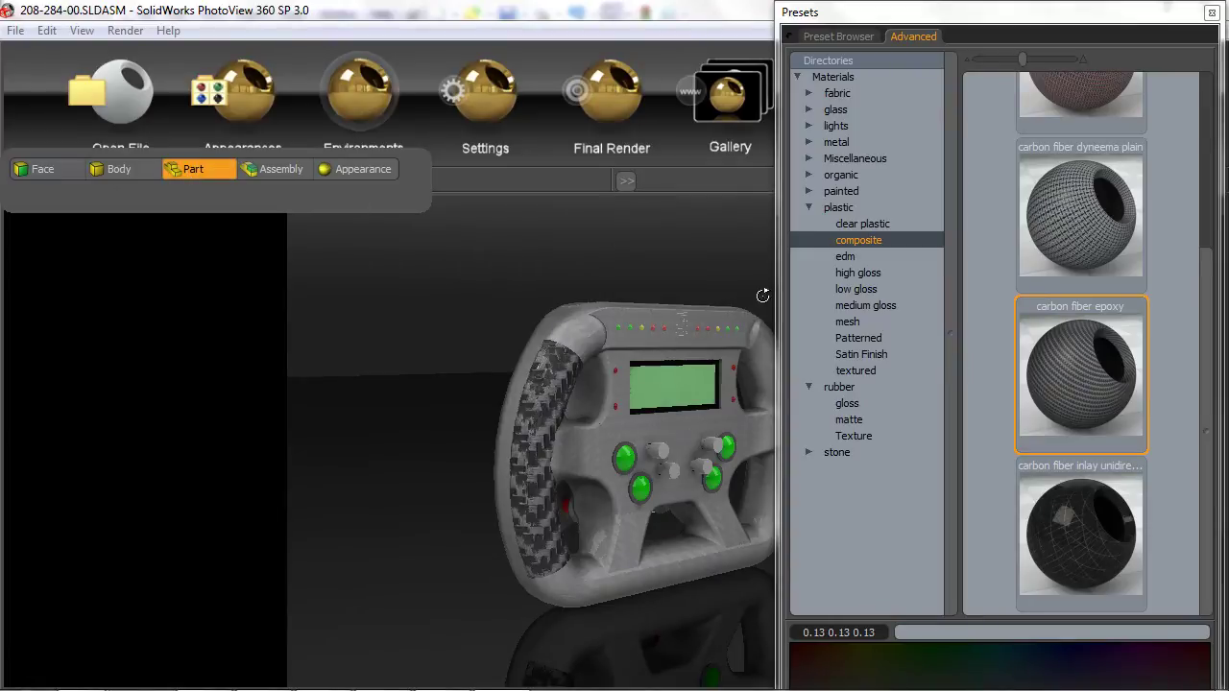
left_click_drag(572, 334, 572, 331)
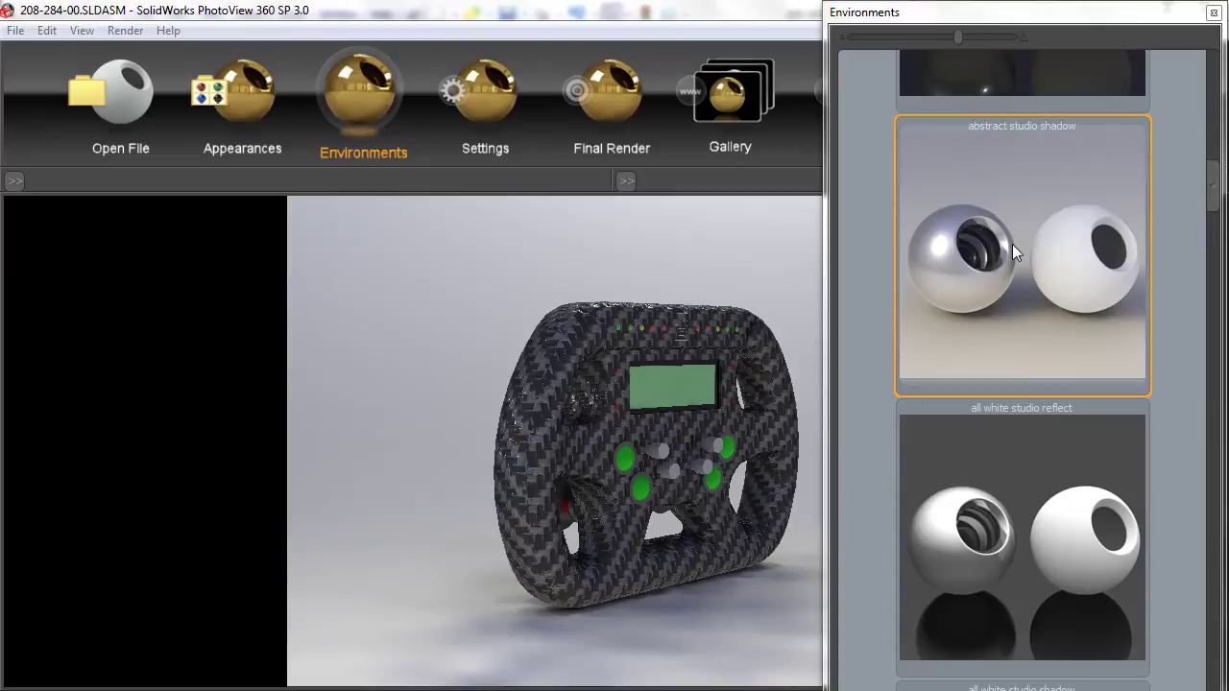
Close the environment library, leaving the wheel on the light studio backdrop
scroll(1217, 207, "up", 1)
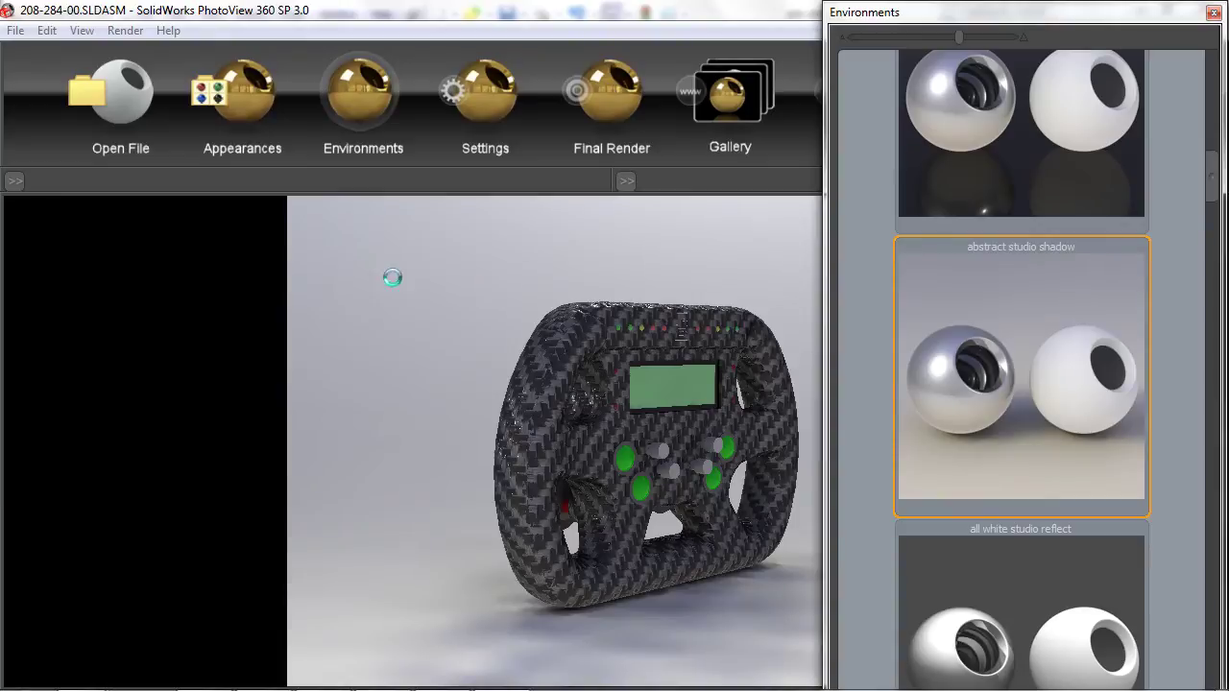
left_click(589, 122)
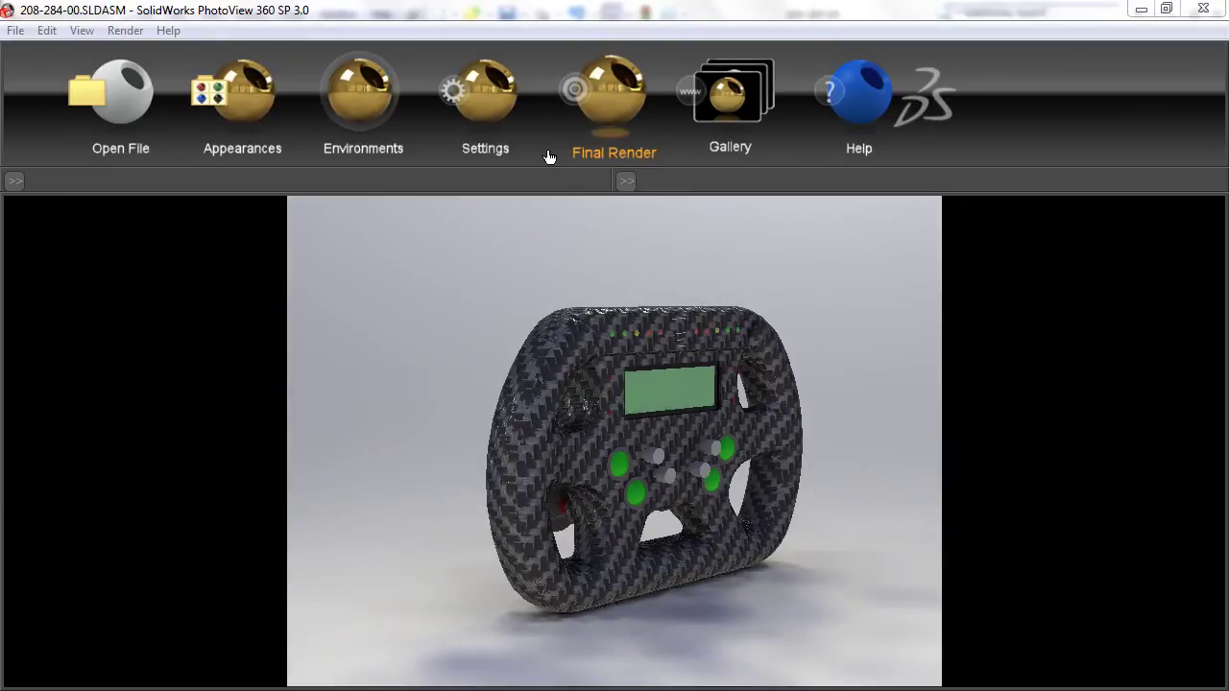
Choose the 1280x720 resolution preset, keep JPEG as image format, and close Settings
left_click(485, 116)
left_click_drag(960, 384, 898, 138)
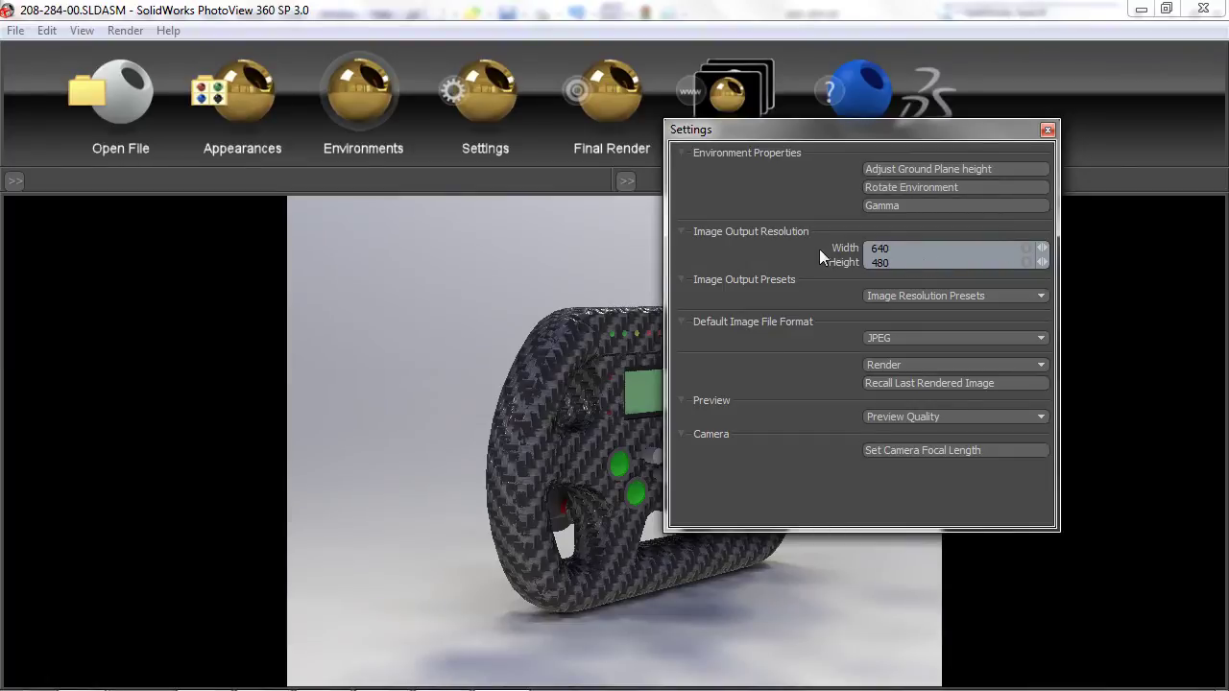
left_click(960, 290)
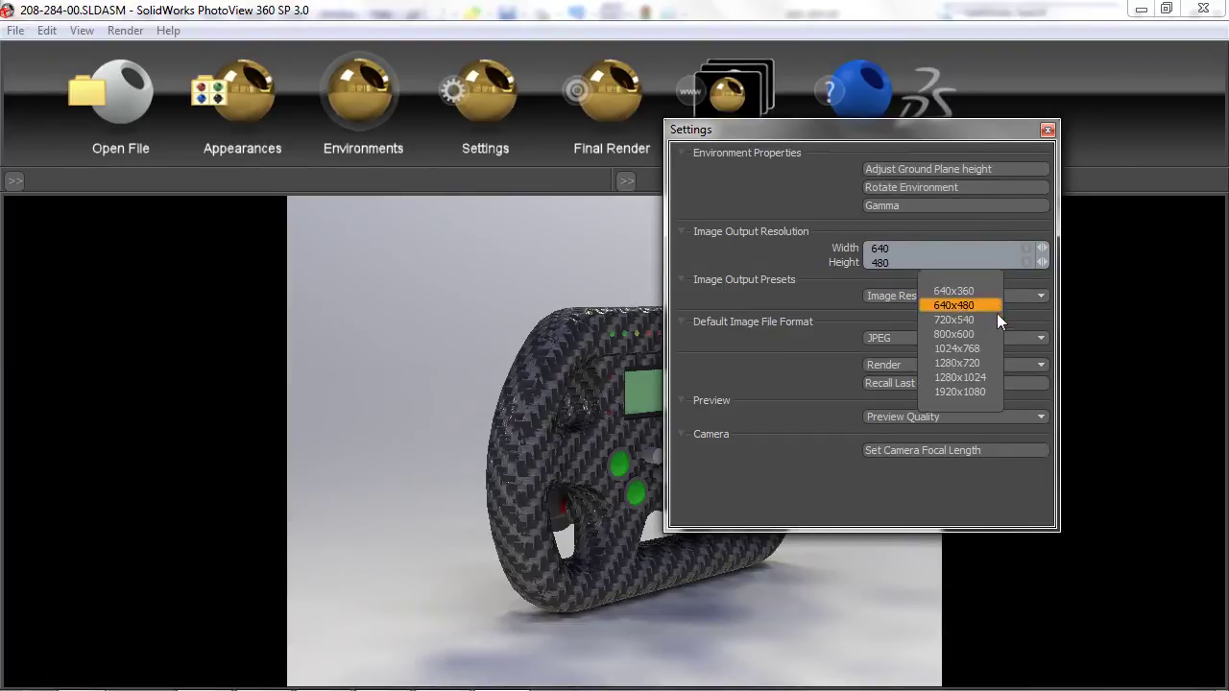
left_click(965, 364)
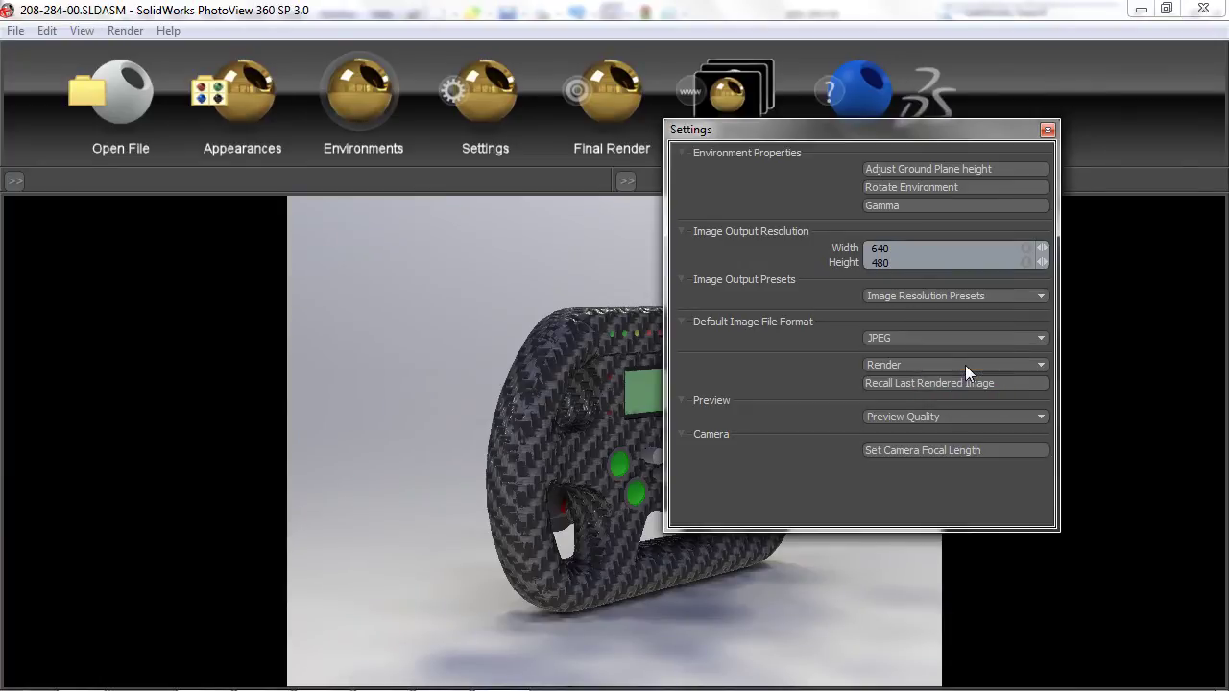
left_click(909, 338)
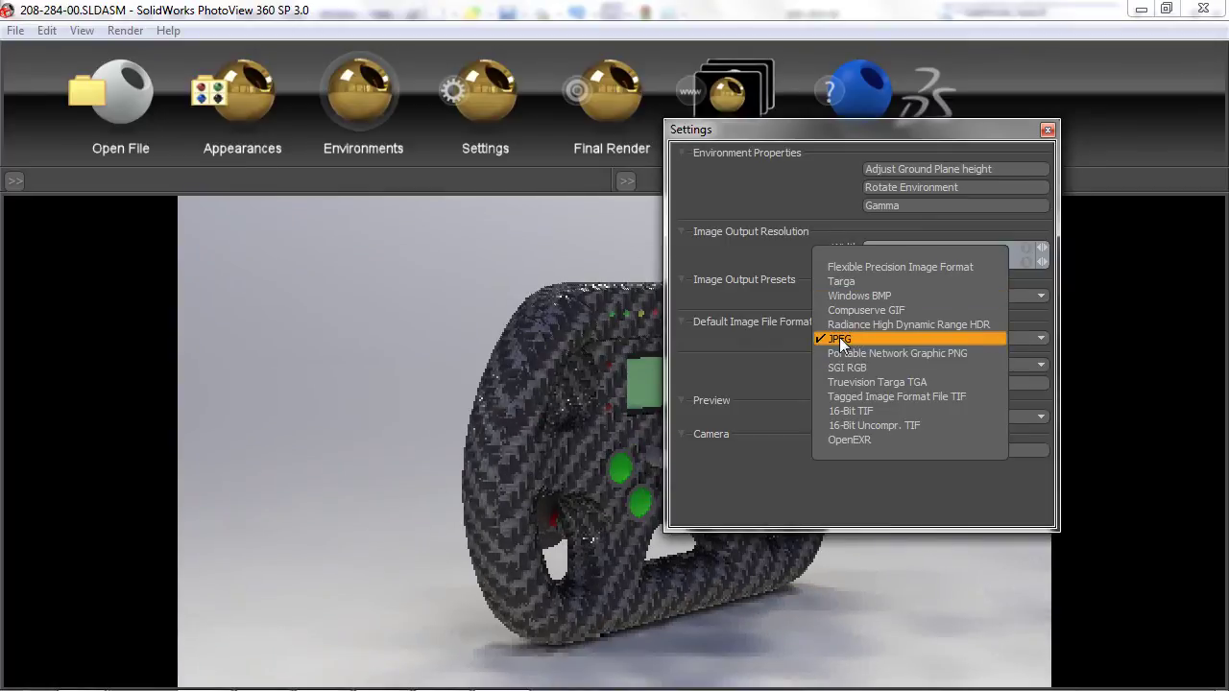
left_click(839, 338)
left_click(942, 337)
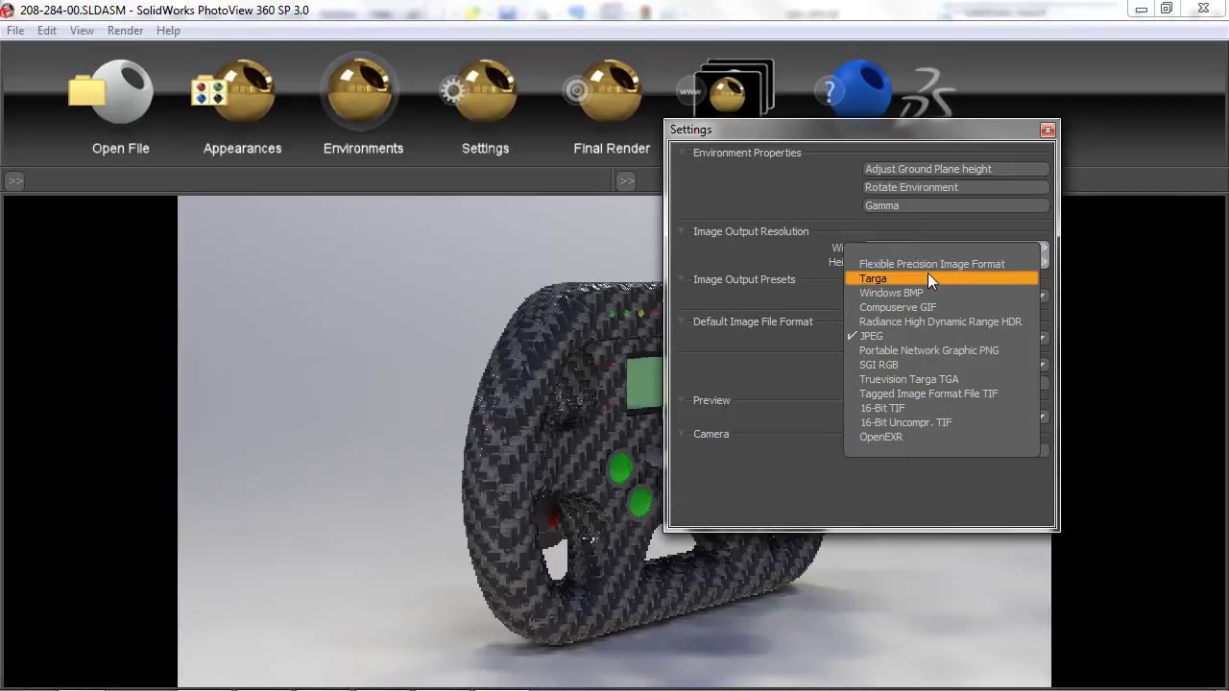
left_click(943, 337)
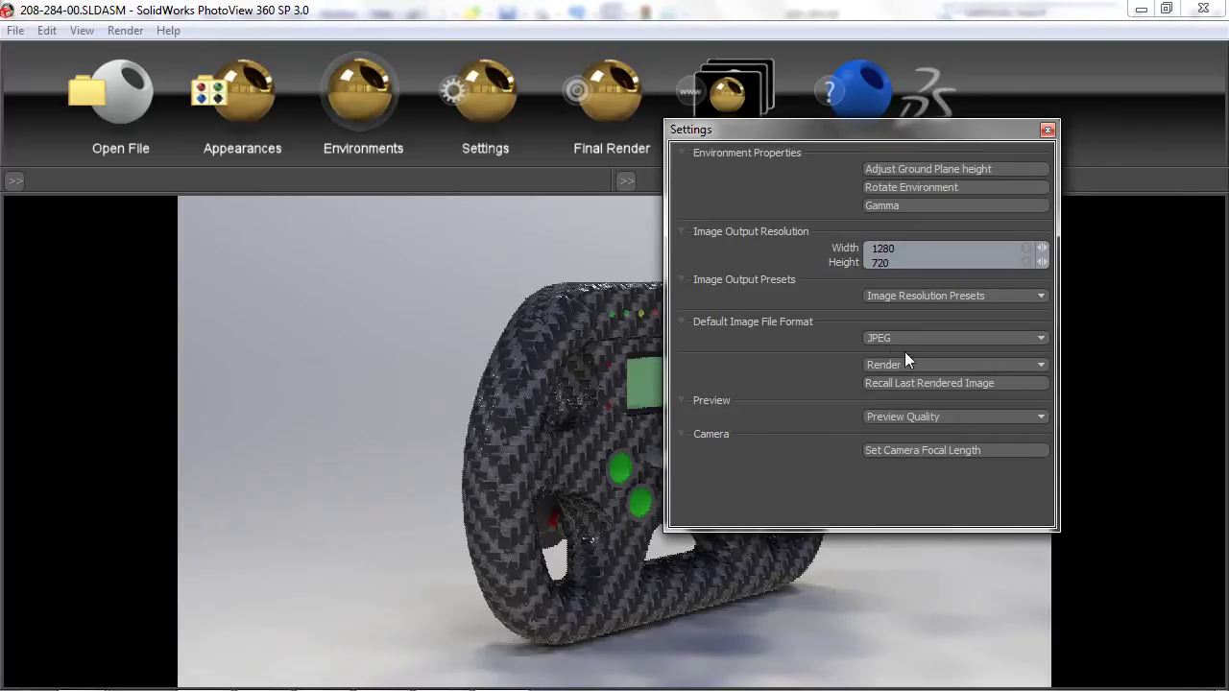
left_click(606, 360)
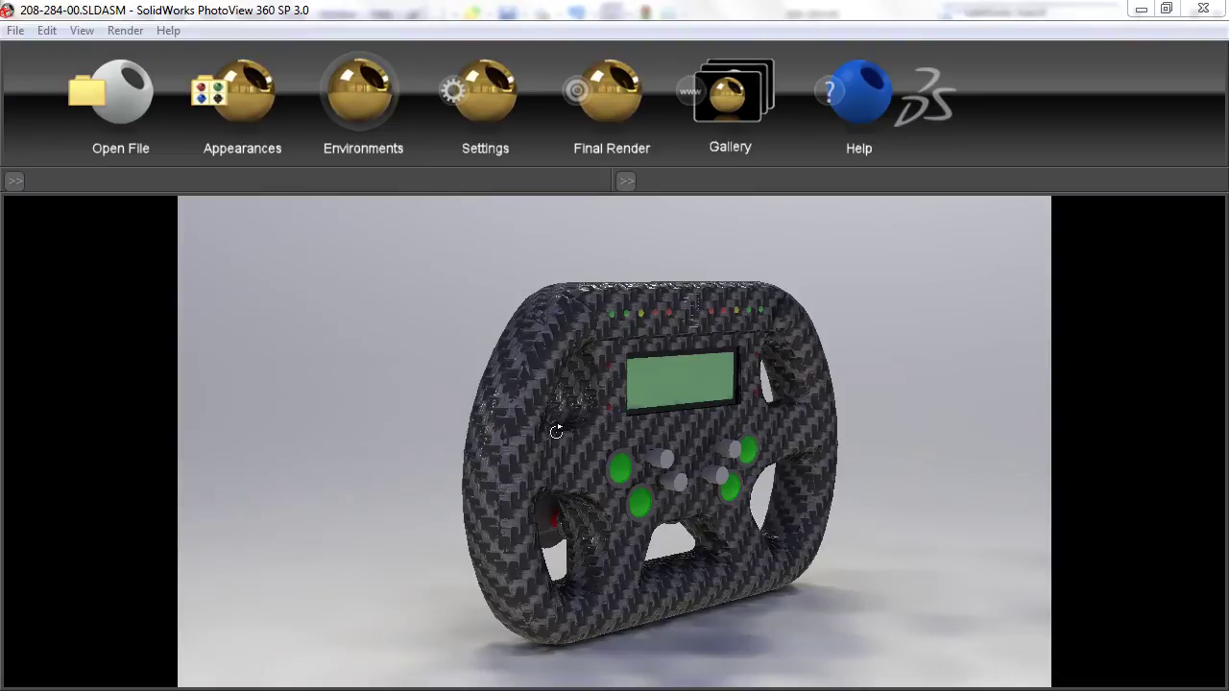
Run the final render of the steering wheel, then cancel the Save Image dialog without saving
left_click(617, 116)
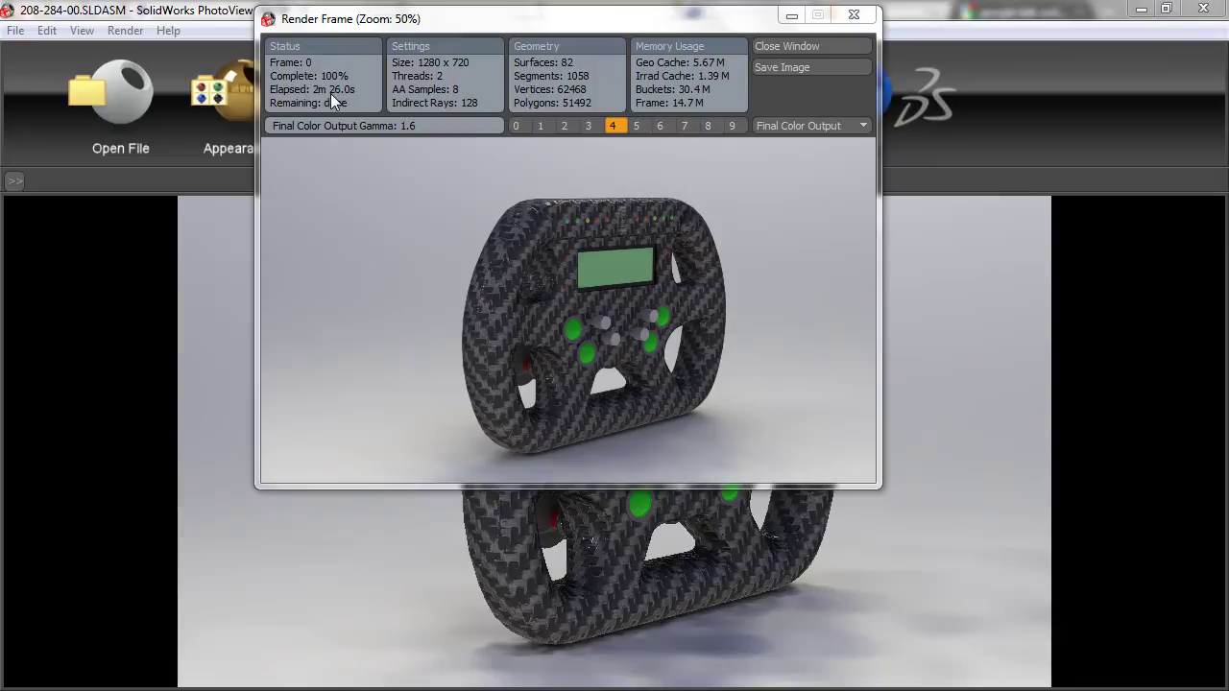
left_click(783, 69)
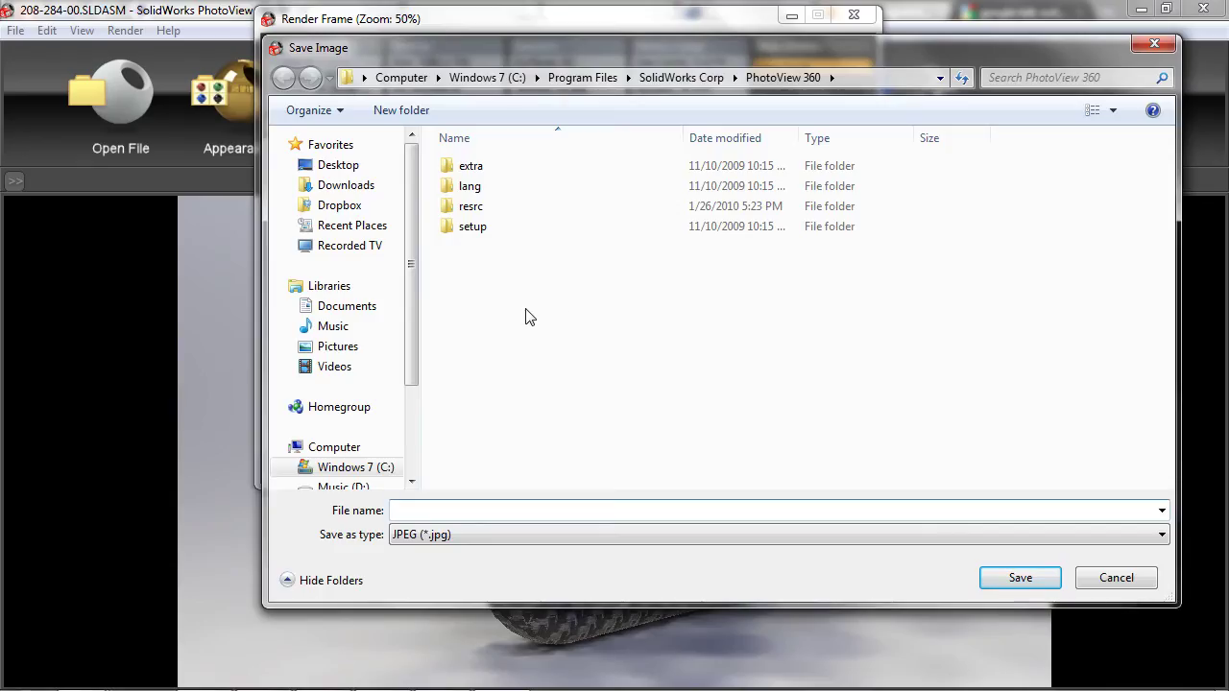
left_click(1117, 578)
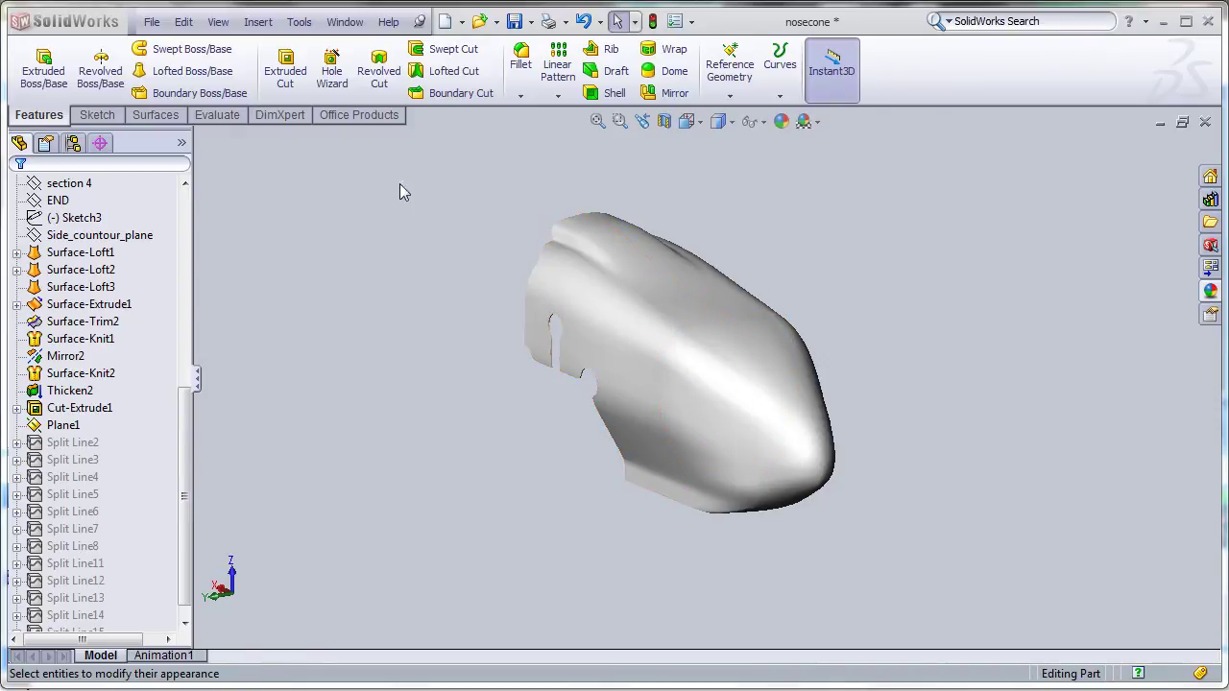
Enable the PhotoWorks add-in from Office Products and start a new decal on the nosecone
left_click(346, 115)
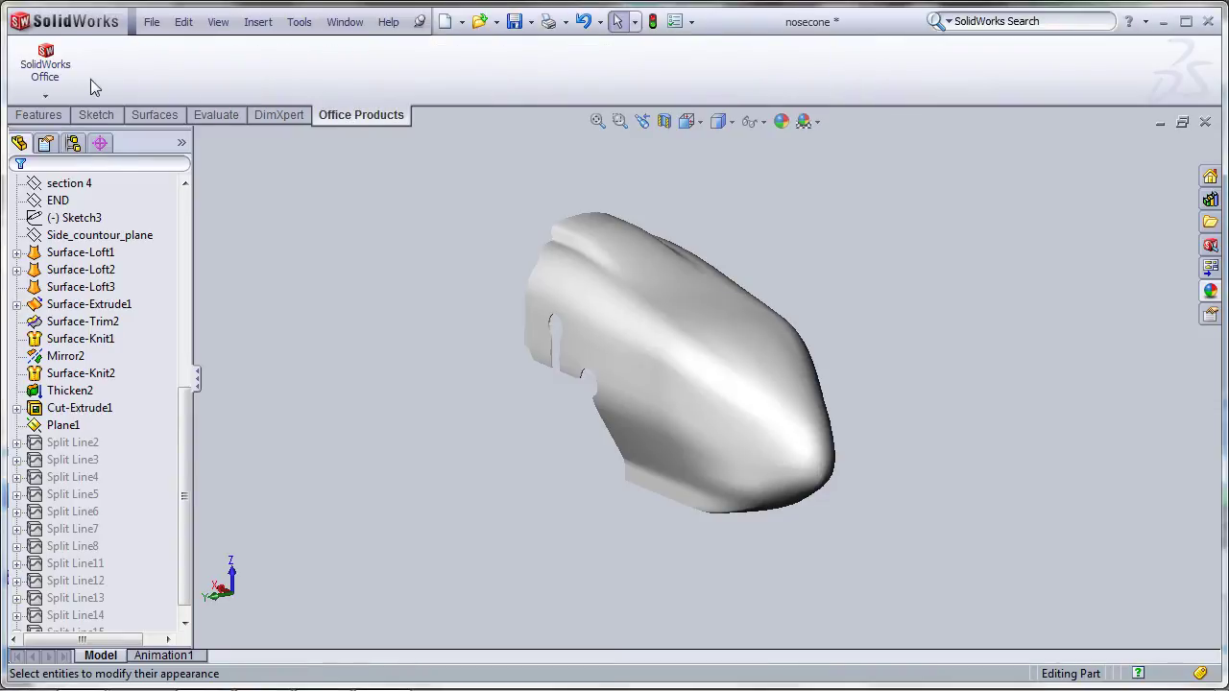
left_click(46, 88)
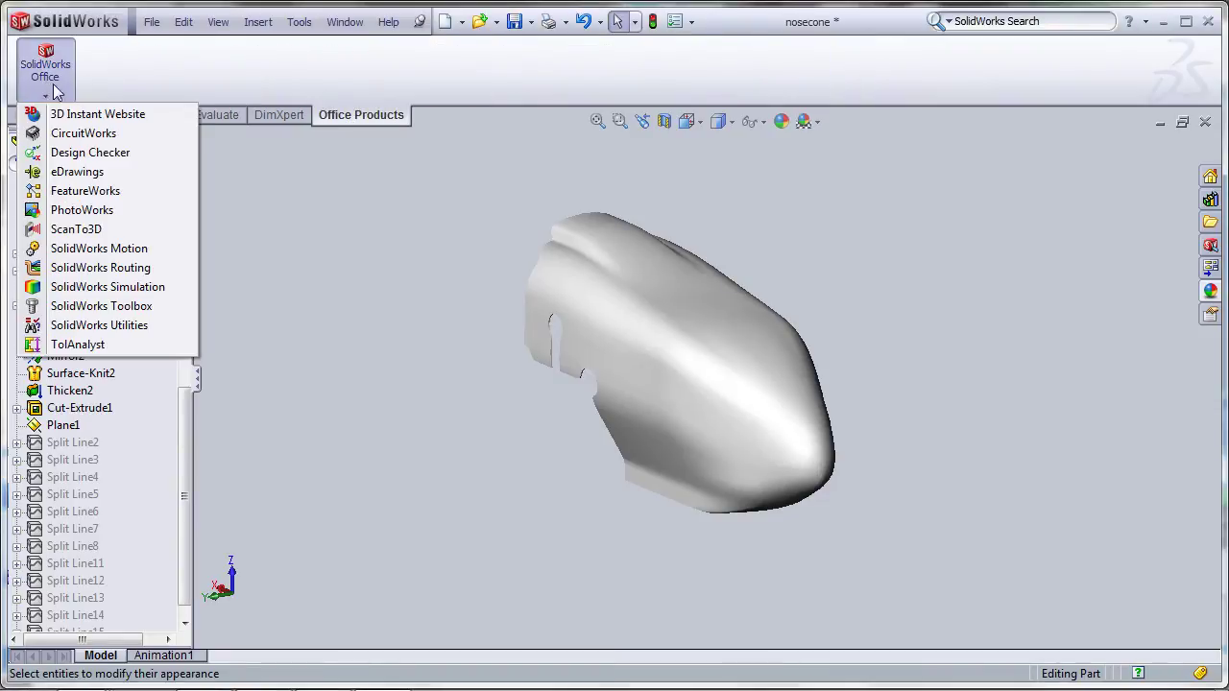
left_click(91, 209)
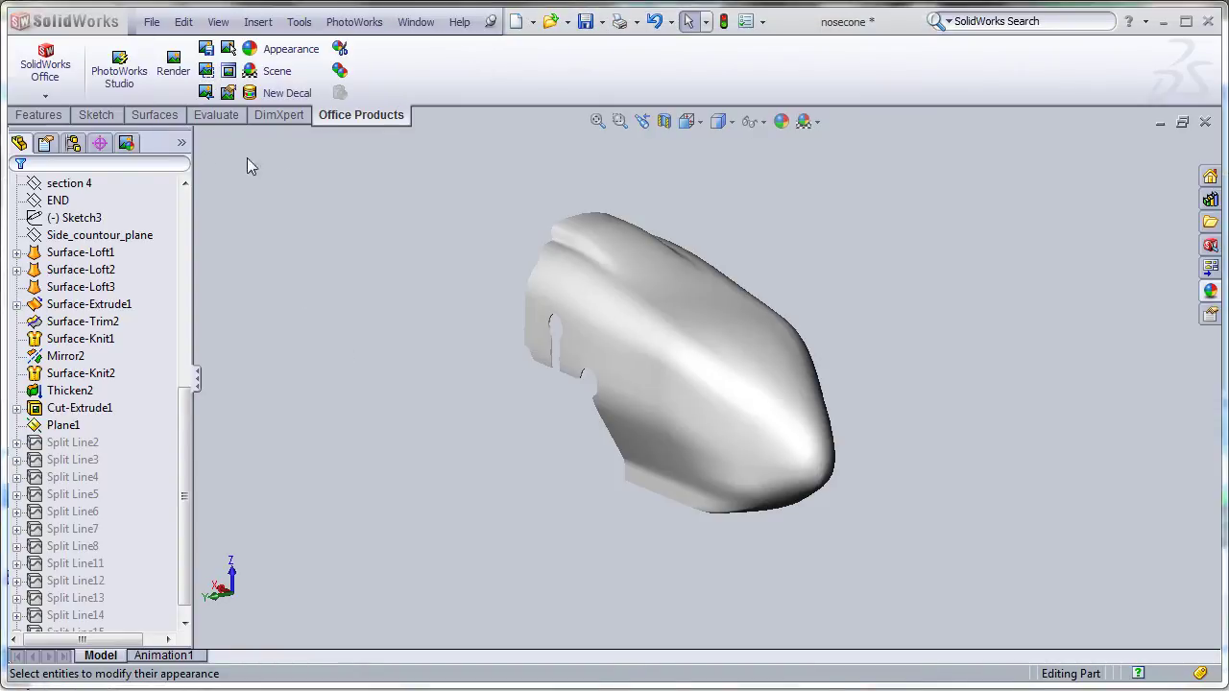
left_click(268, 100)
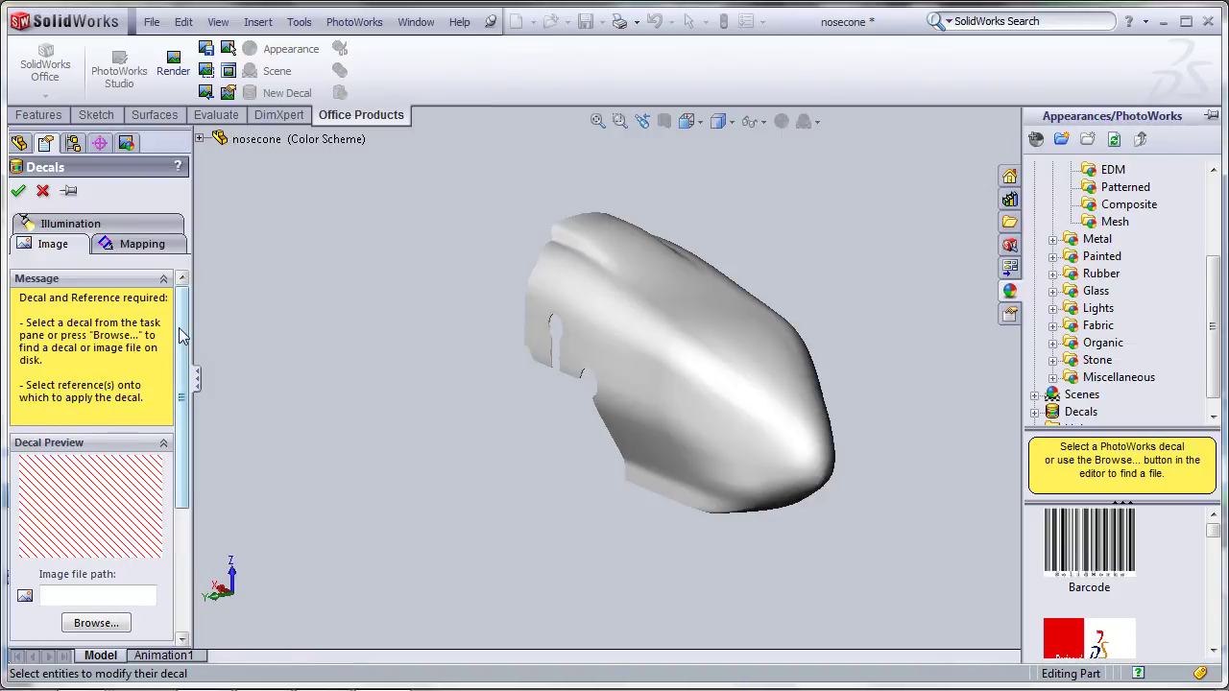
Load the SolidWorks logo image as the decal and apply it to the whole nosecone part
left_click_drag(181, 336, 180, 403)
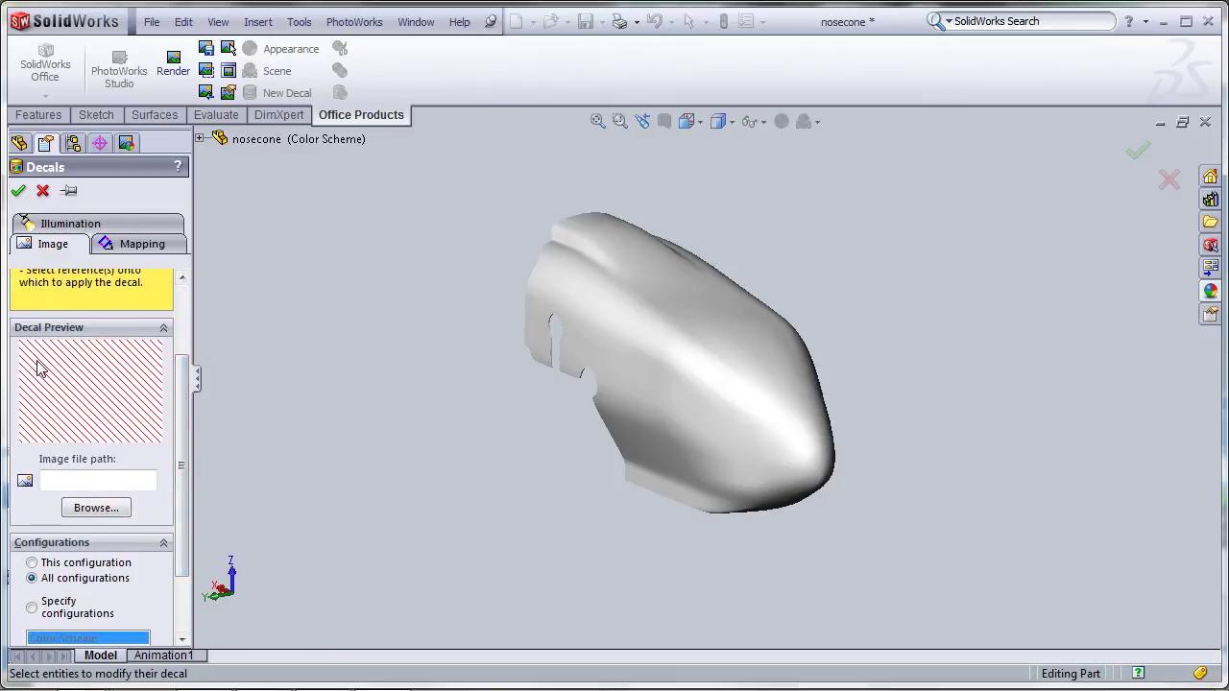
left_click(96, 508)
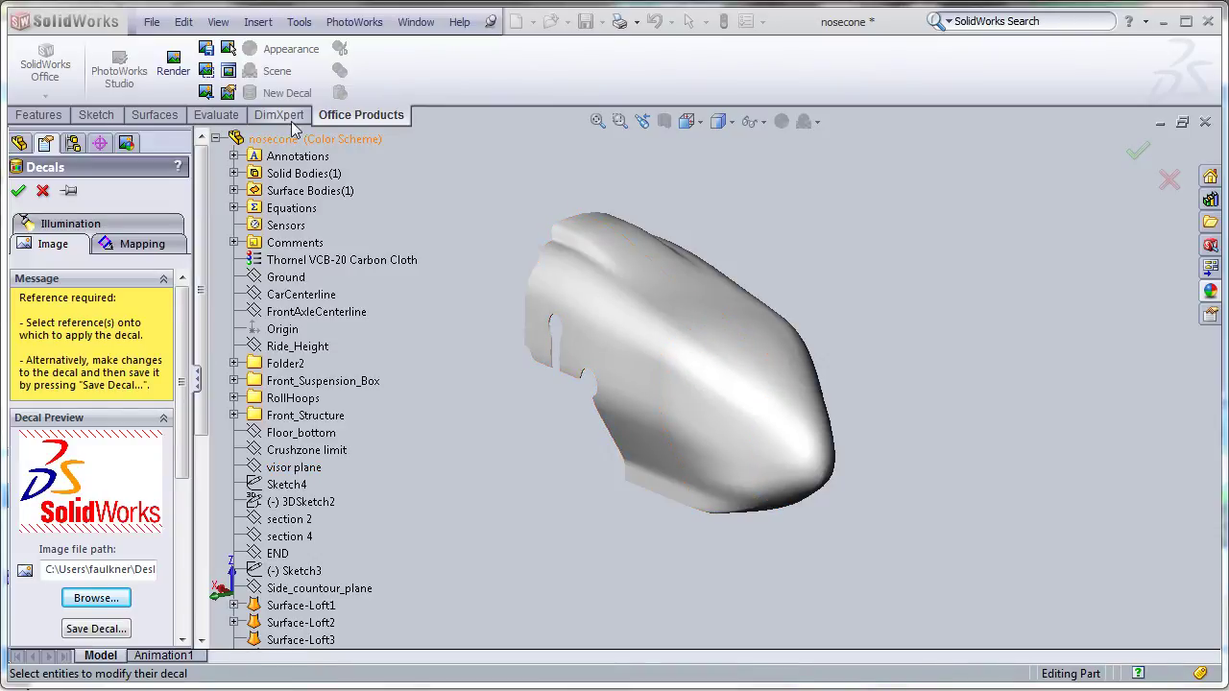
left_click(267, 140)
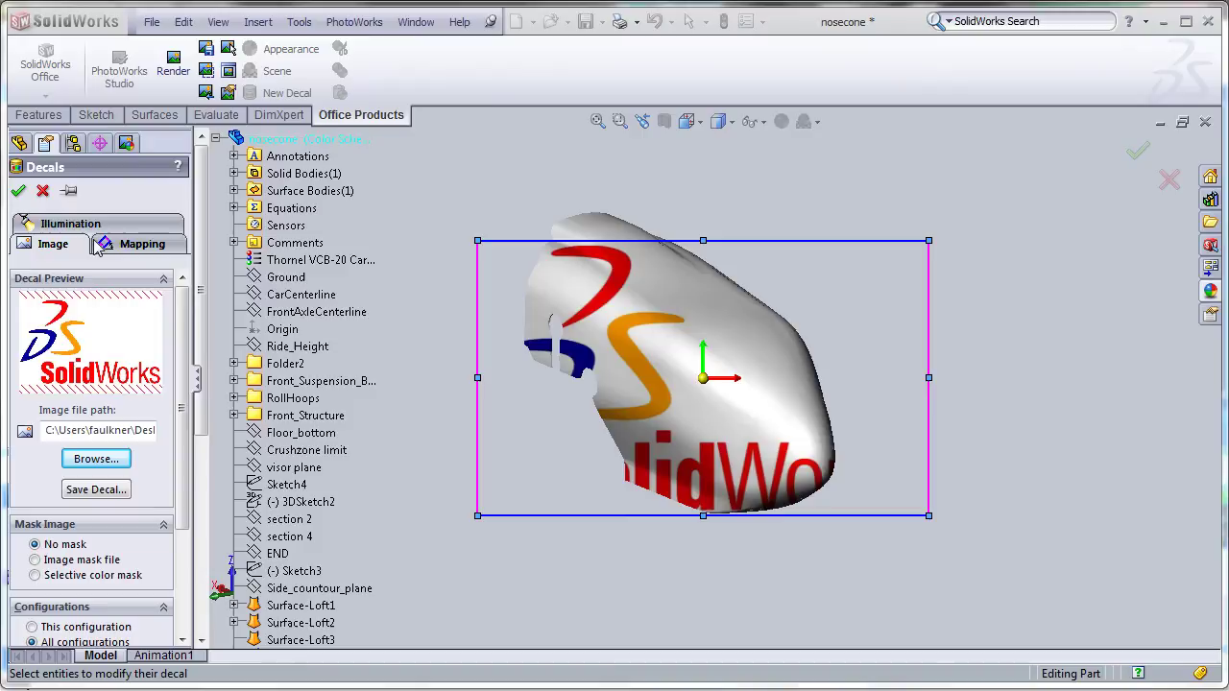
Set the decal mapping to Projection and align it to the current Top view
left_click(131, 247)
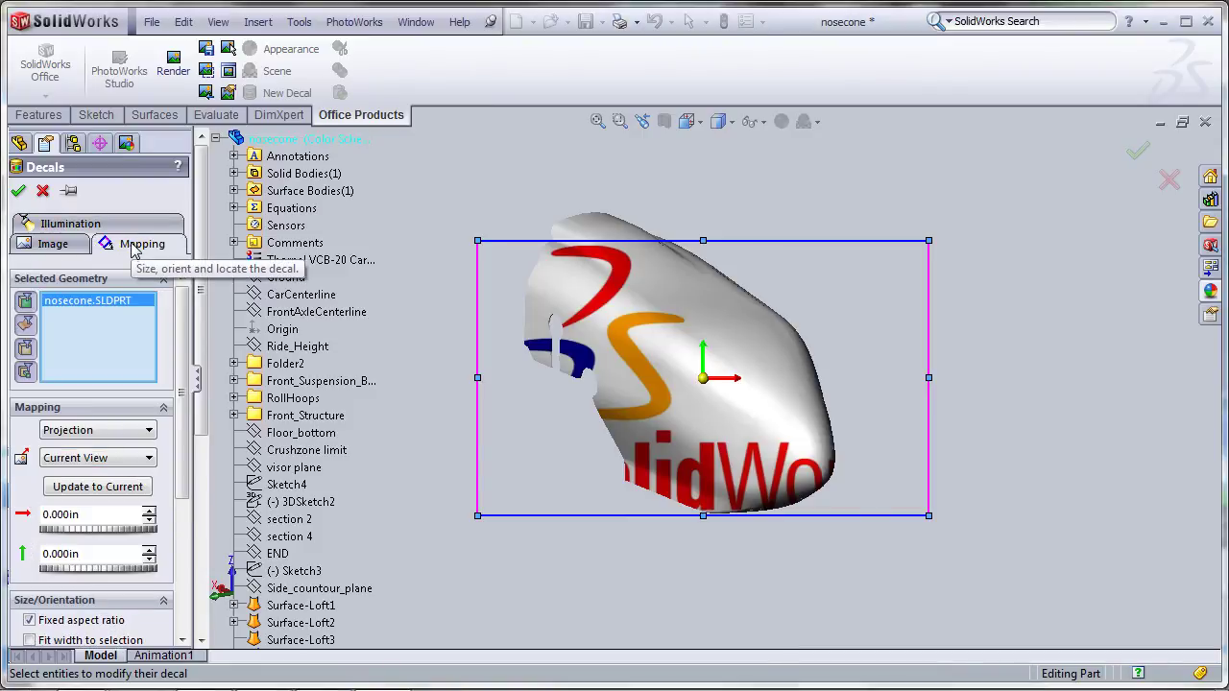
scroll(185, 365, "down", 3)
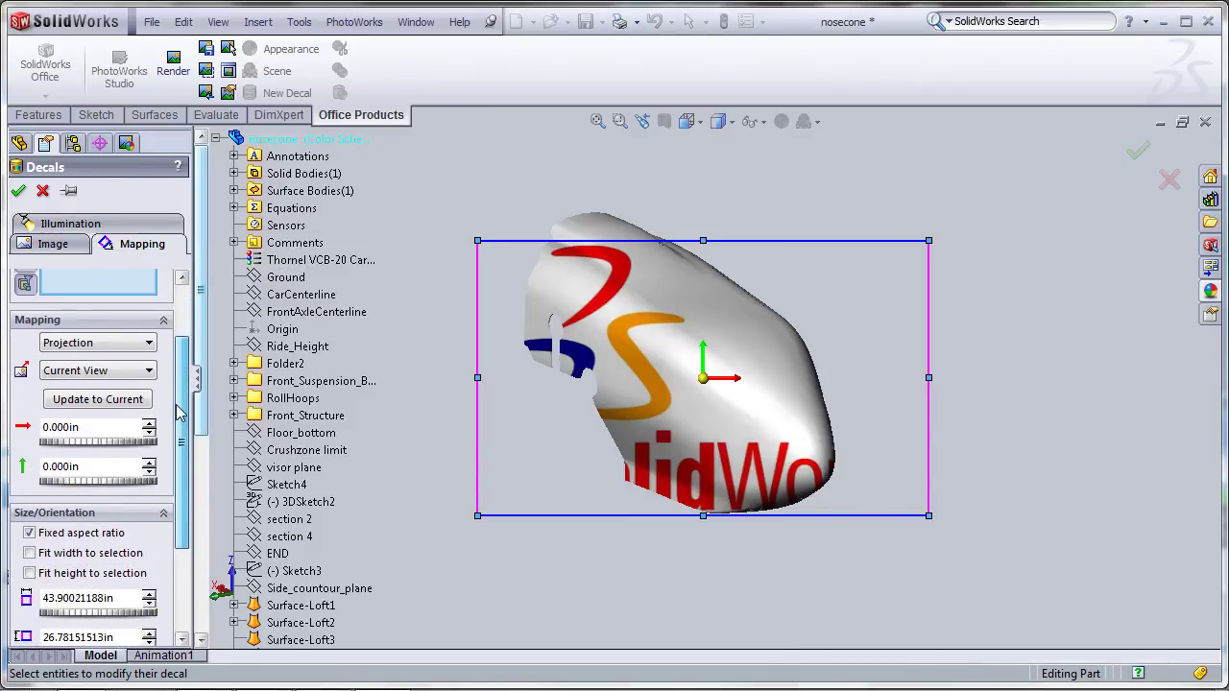
left_click(123, 346)
left_click(103, 361)
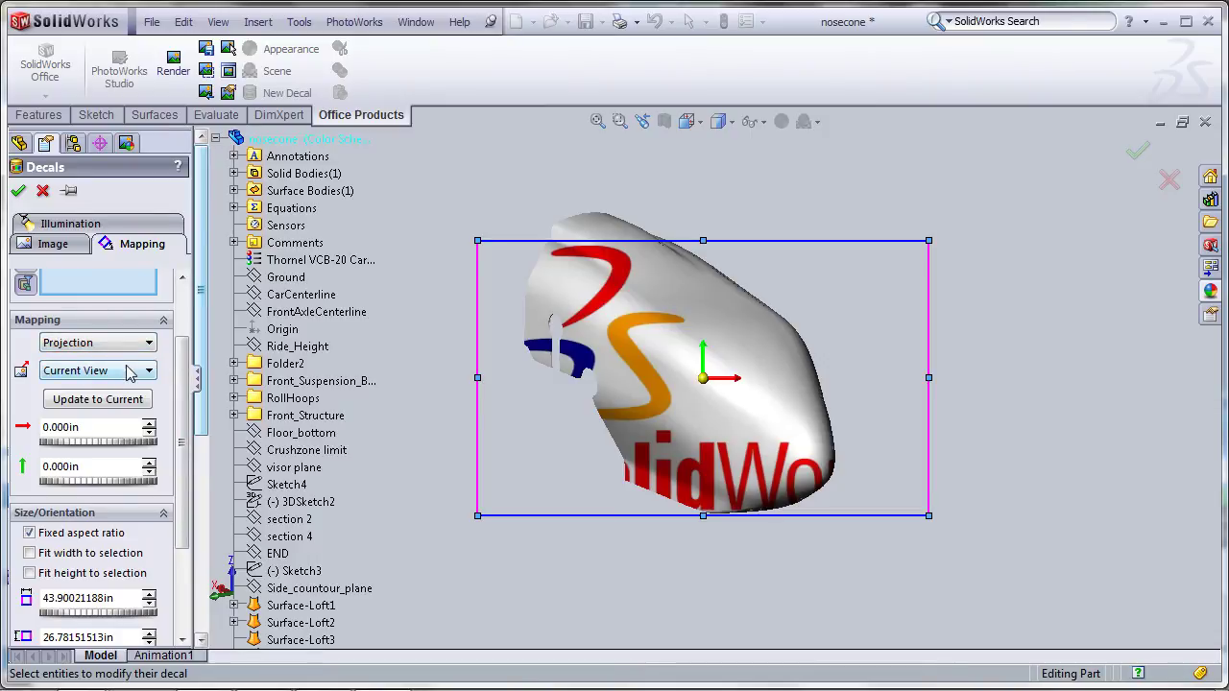
left_click(722, 121)
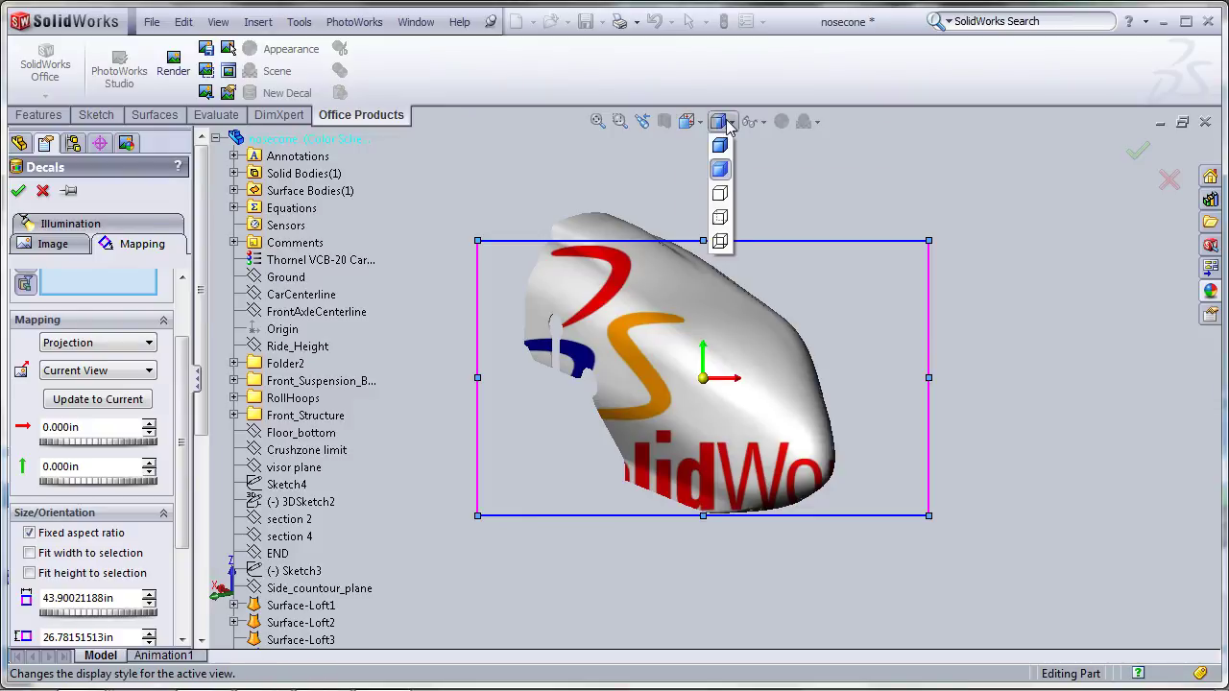
left_click(715, 149)
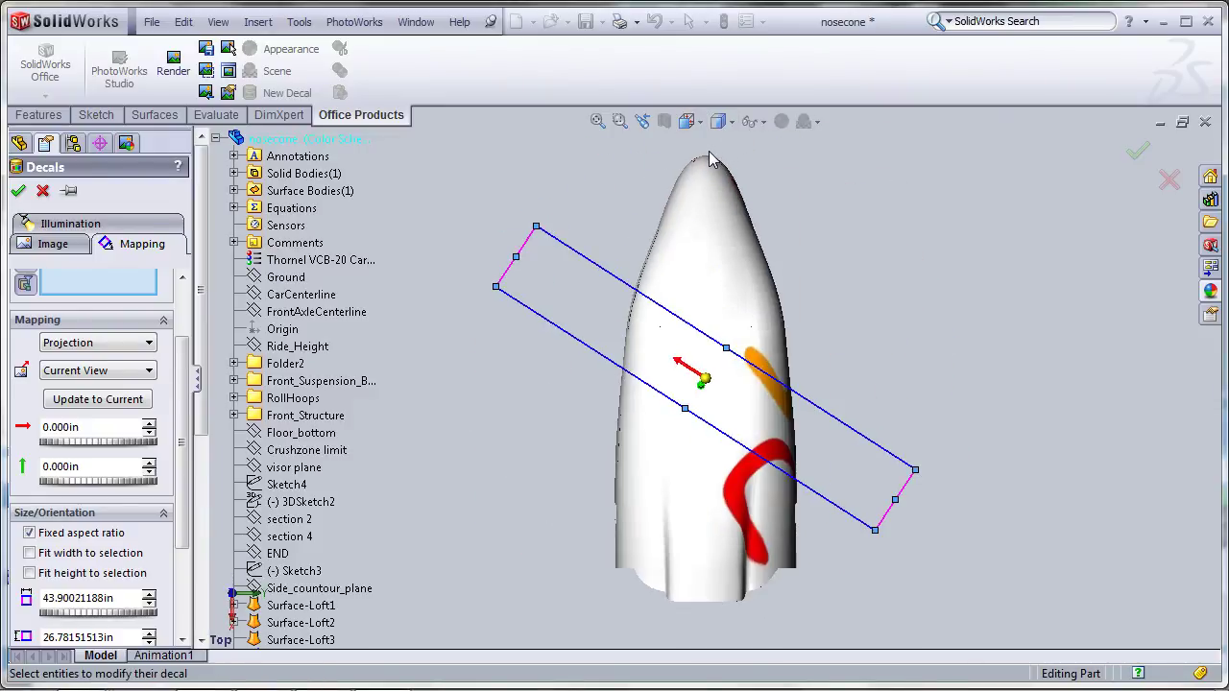
left_click(96, 399)
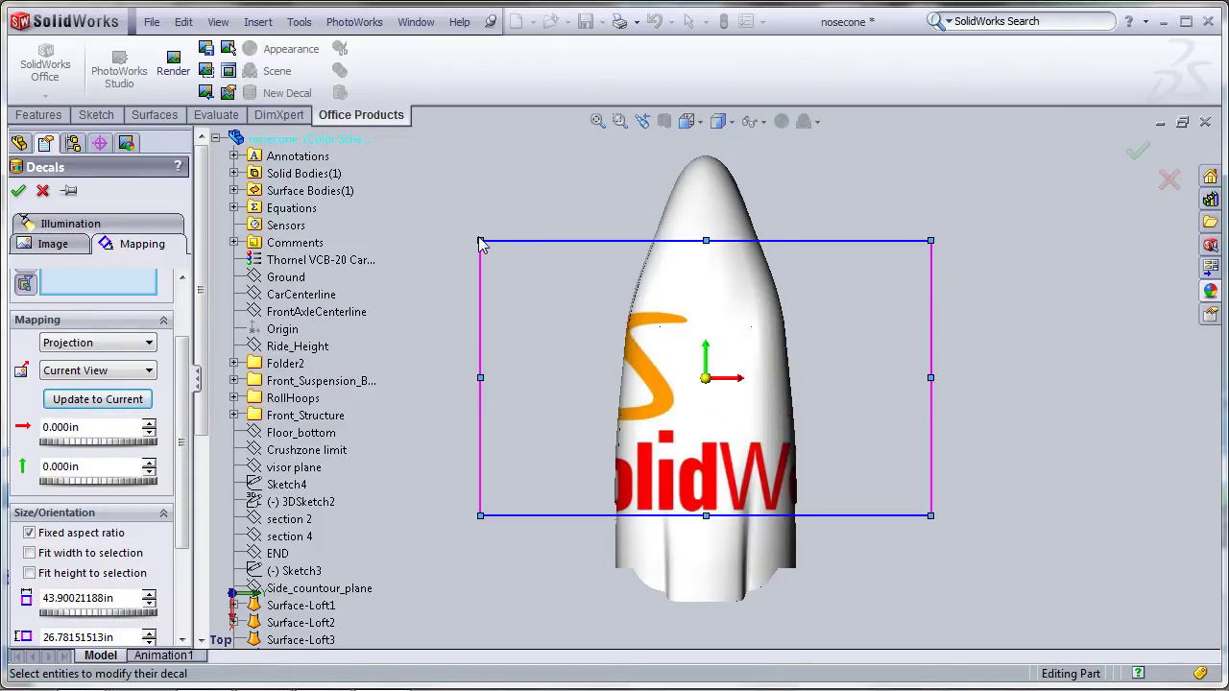
Shrink the logo decal to about half its width and position it on the nose
left_click_drag(480, 241, 727, 391)
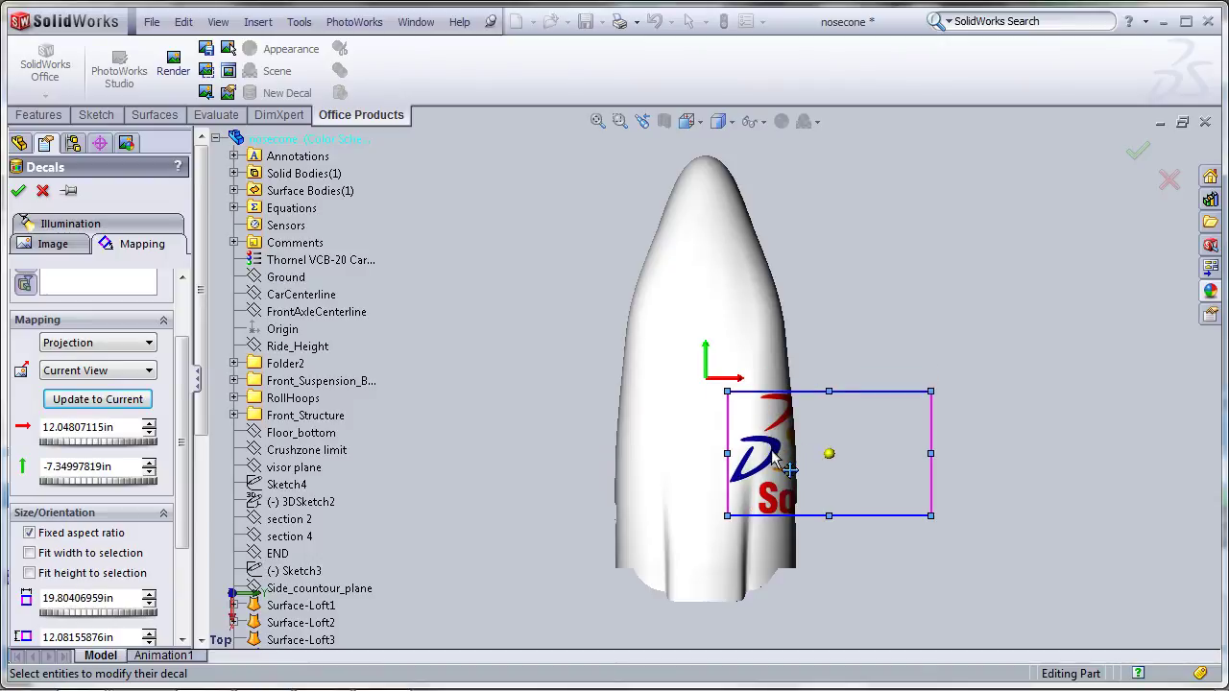
left_click_drag(779, 464, 663, 370)
left_click_drag(604, 298, 643, 321)
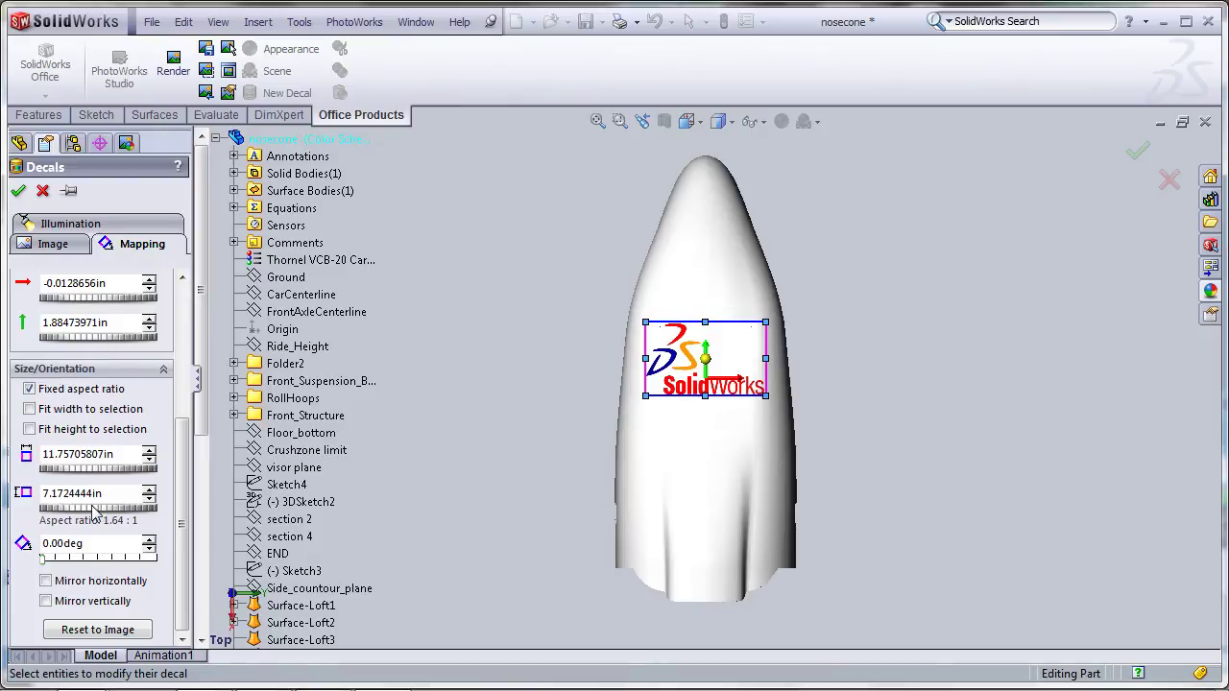
Mirror the logo decal horizontally and vertically, then accept the decal
left_click(47, 582)
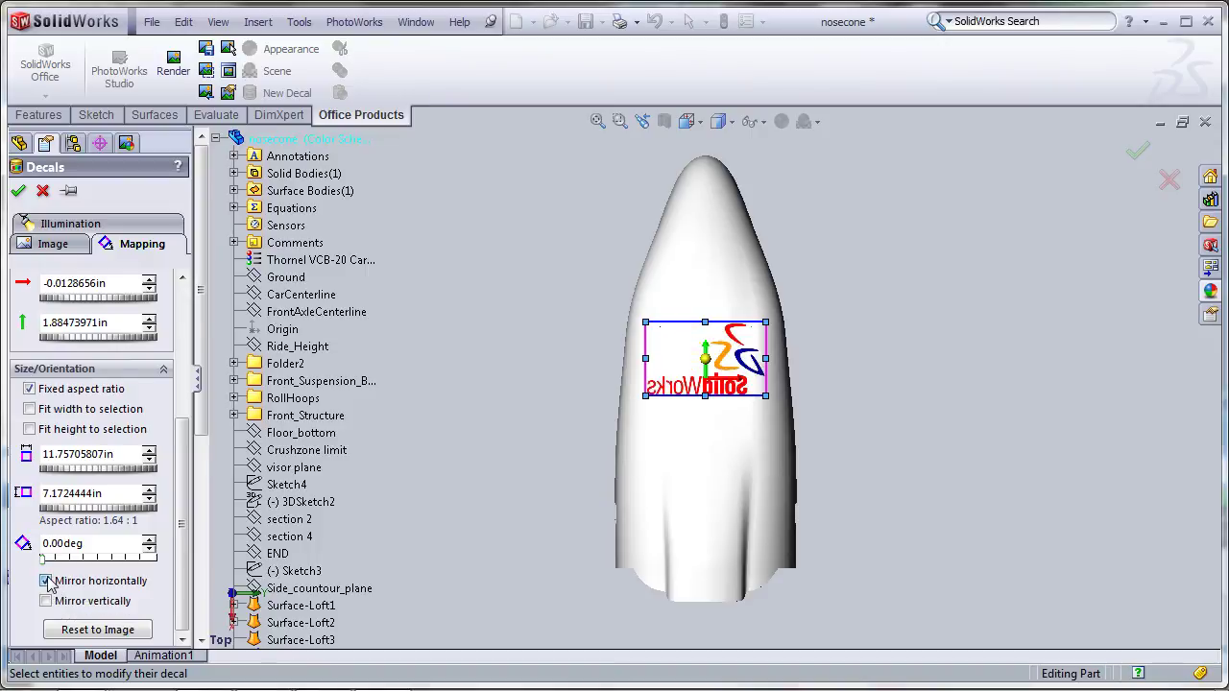
left_click(46, 601)
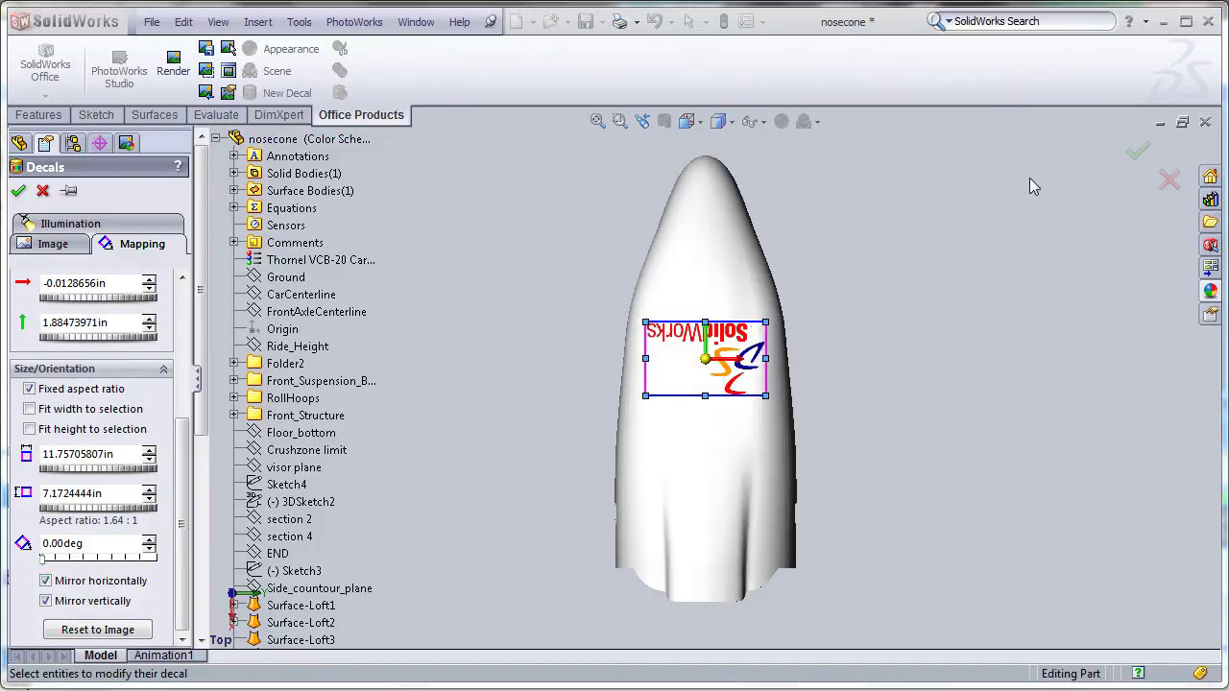
key("Return")
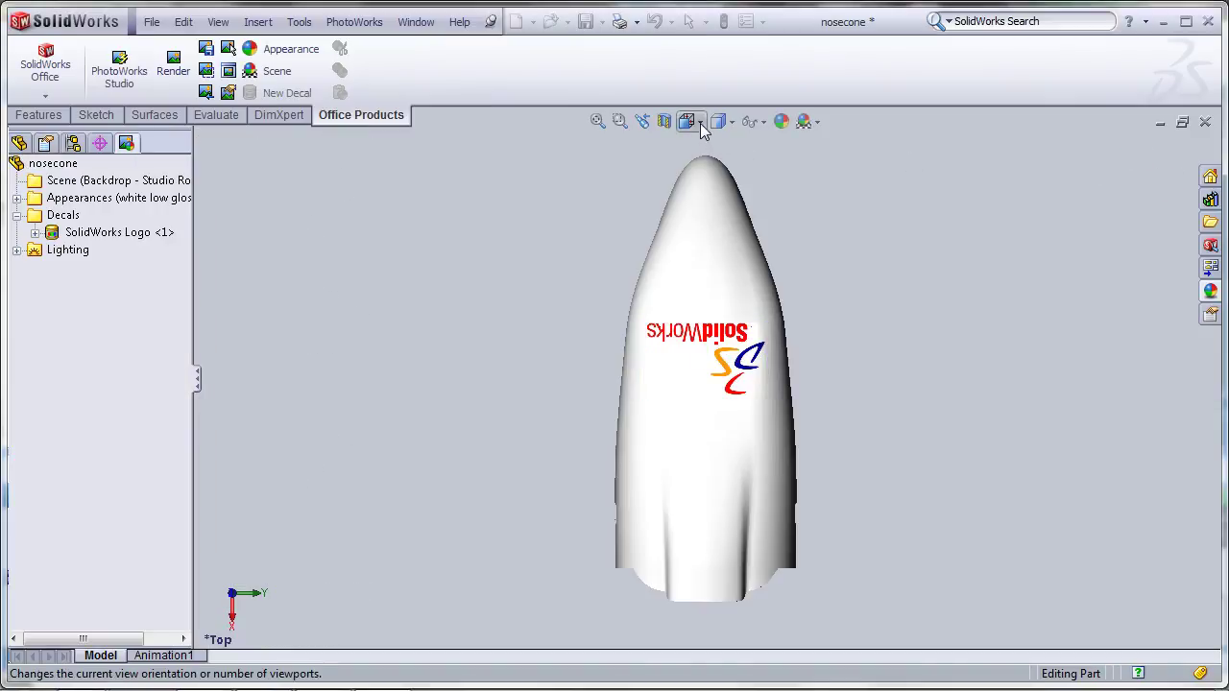
Switch to Isometric view and orbit the nosecone until the logo reads correctly
left_click(688, 121)
left_click(712, 170)
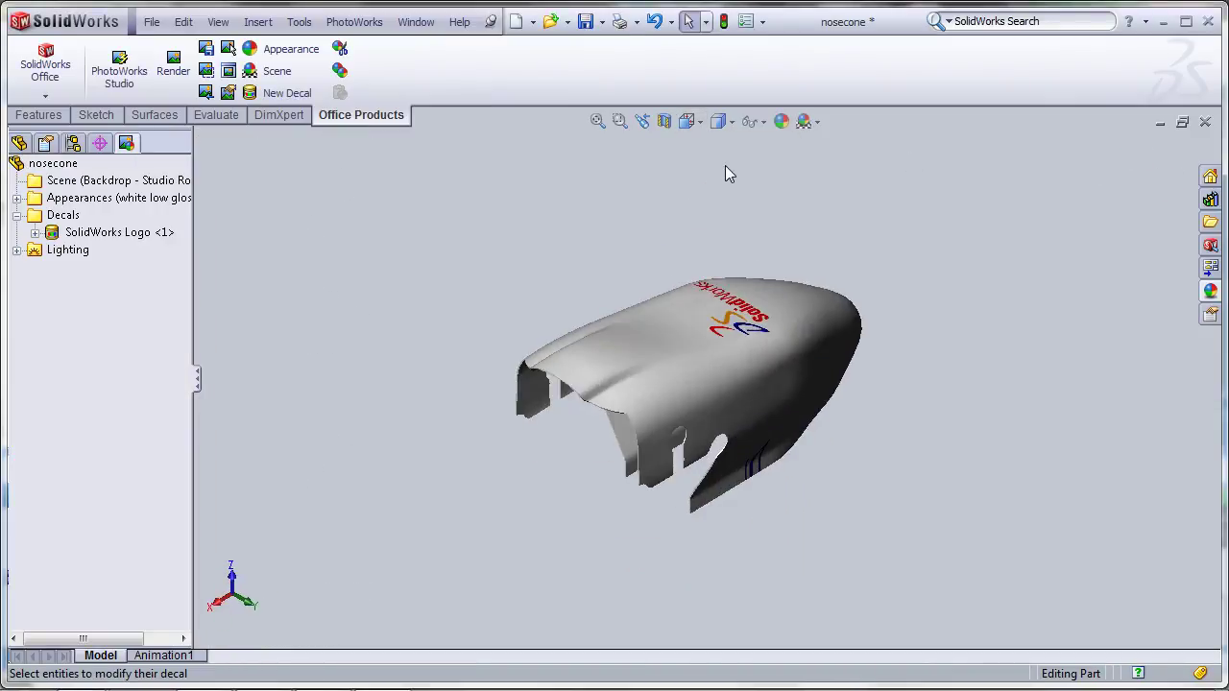
middle_click_drag(782, 325, 466, 326)
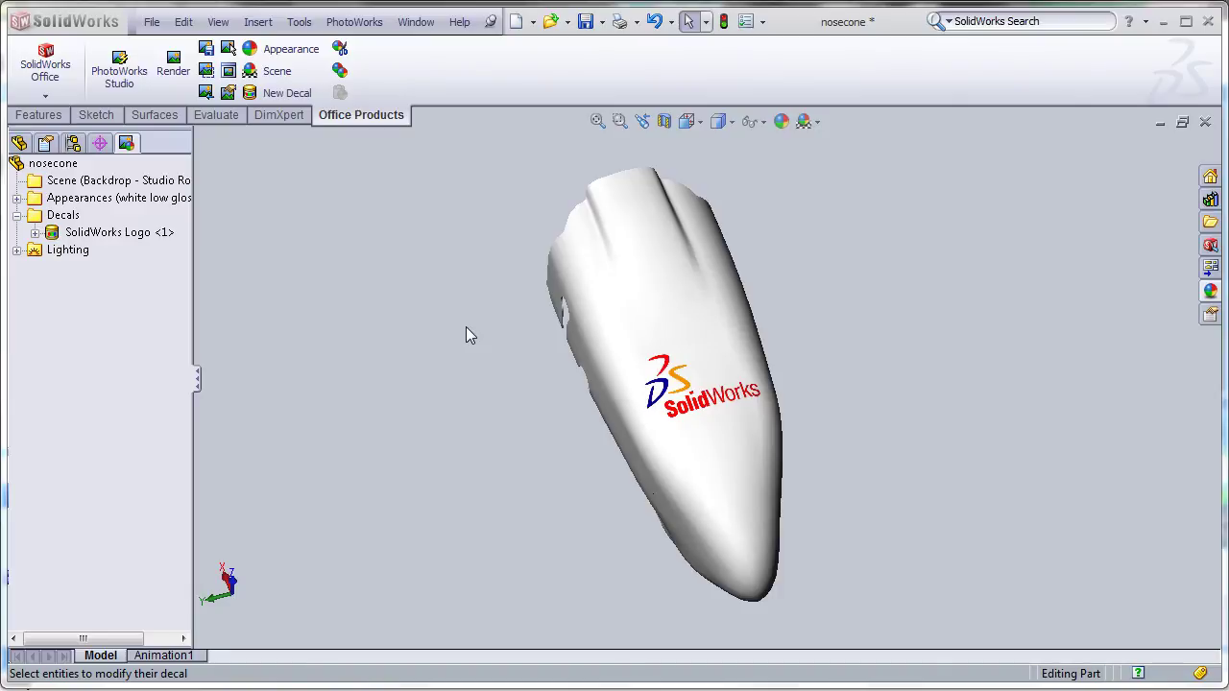